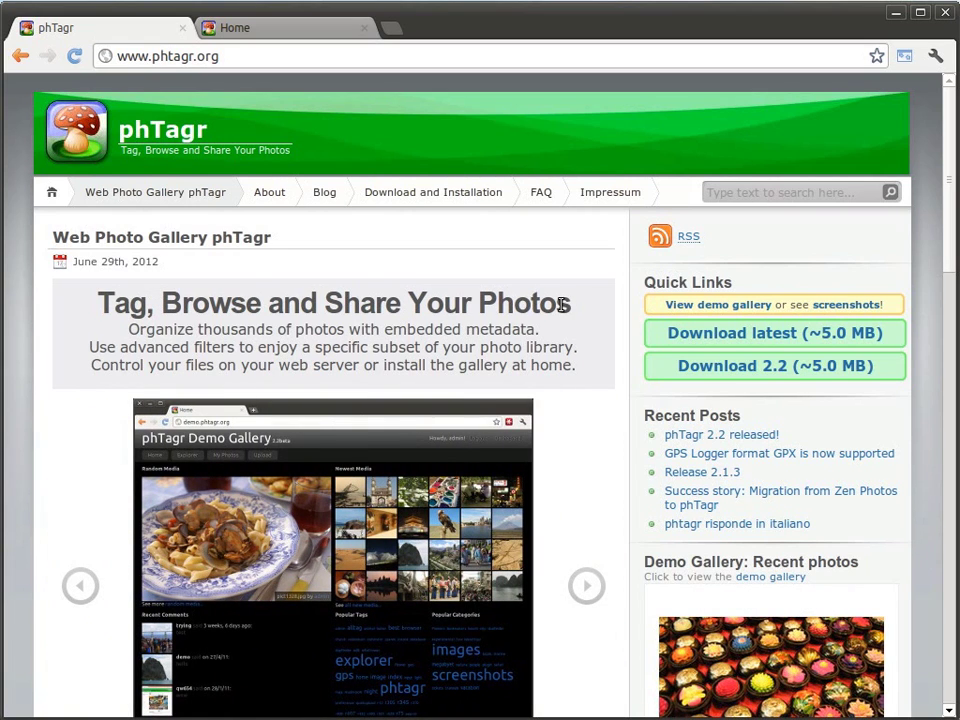
Reload the phTagr Home page twice to get a fresh random photo and newest-media grid
left_click(264, 27)
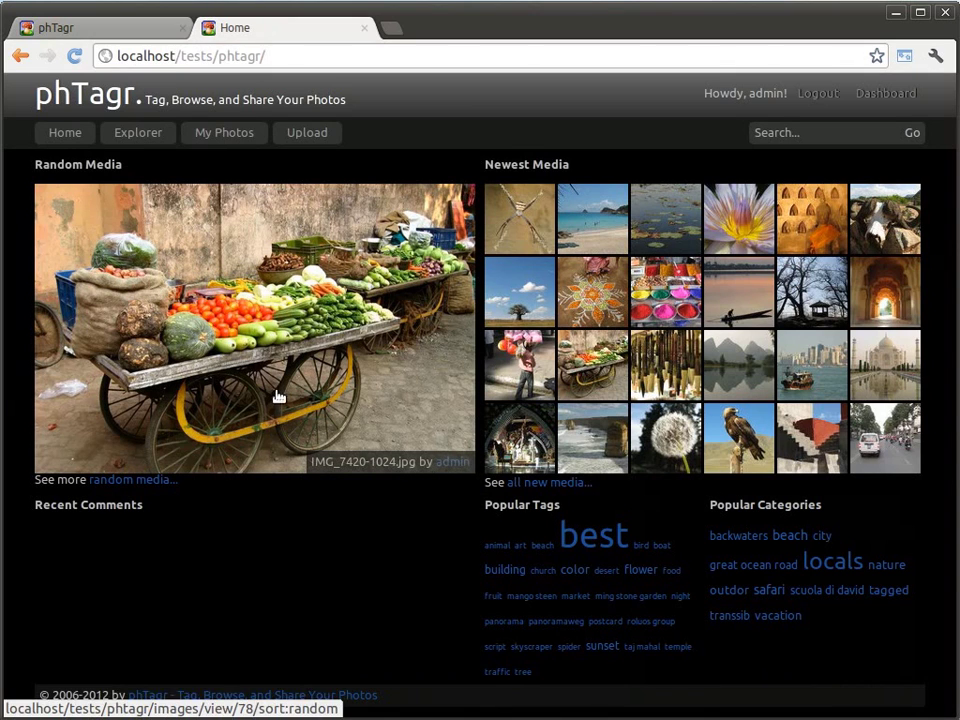
left_click_drag(116, 56, 268, 58)
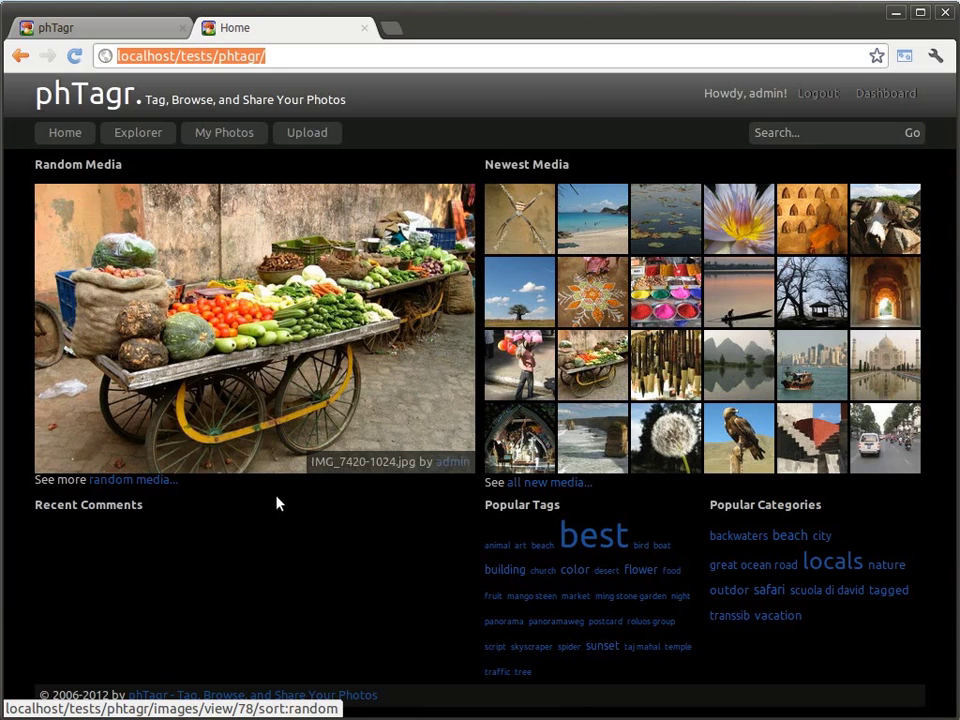
left_click(167, 561)
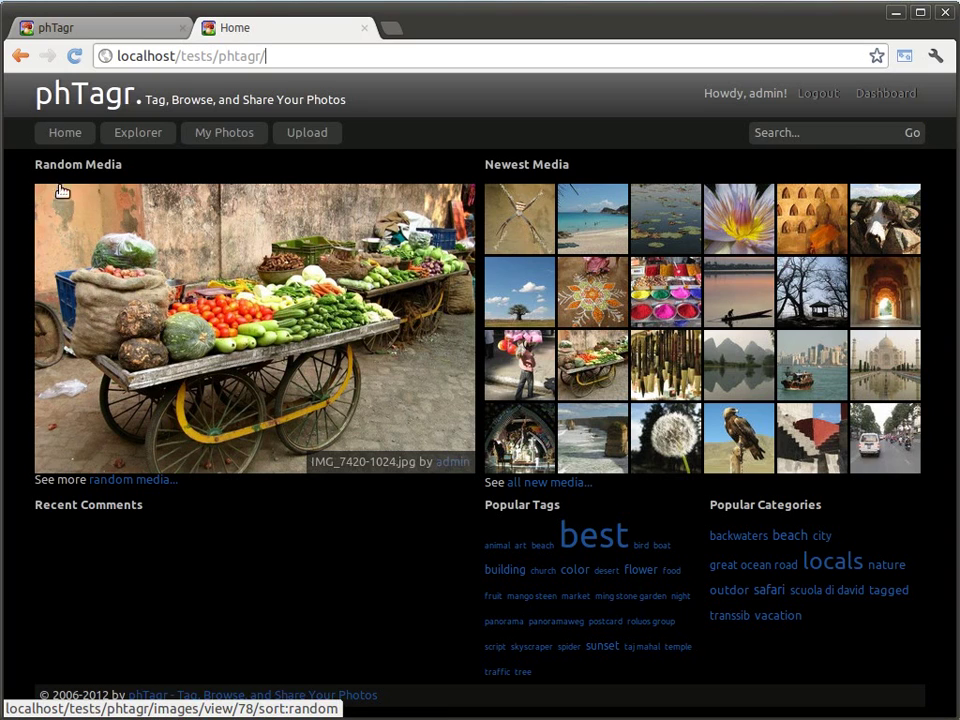
left_click(63, 133)
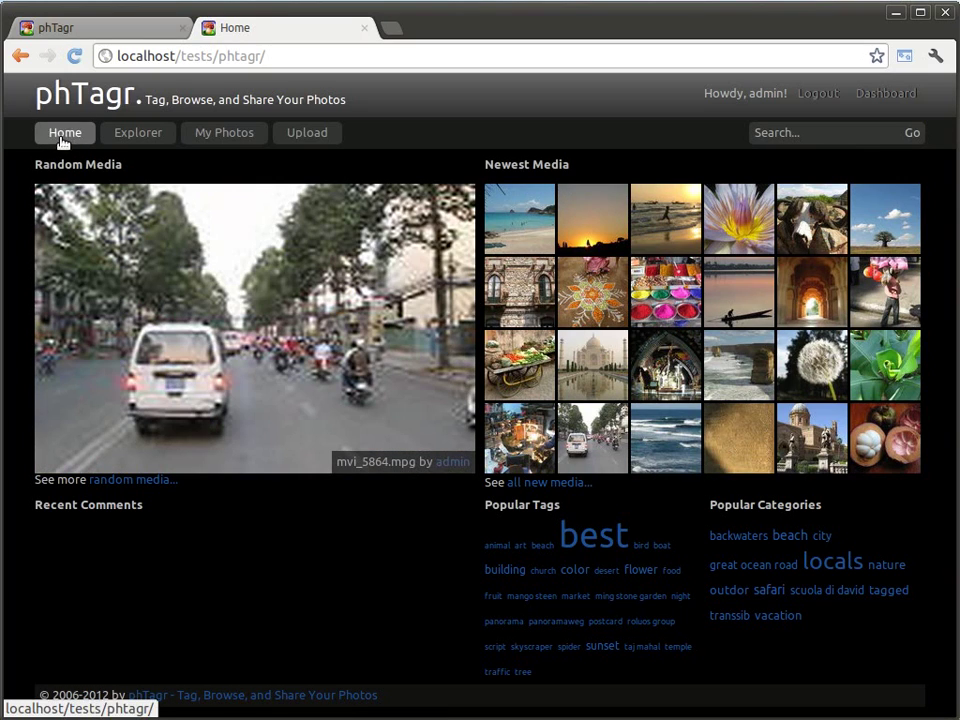
left_click(63, 134)
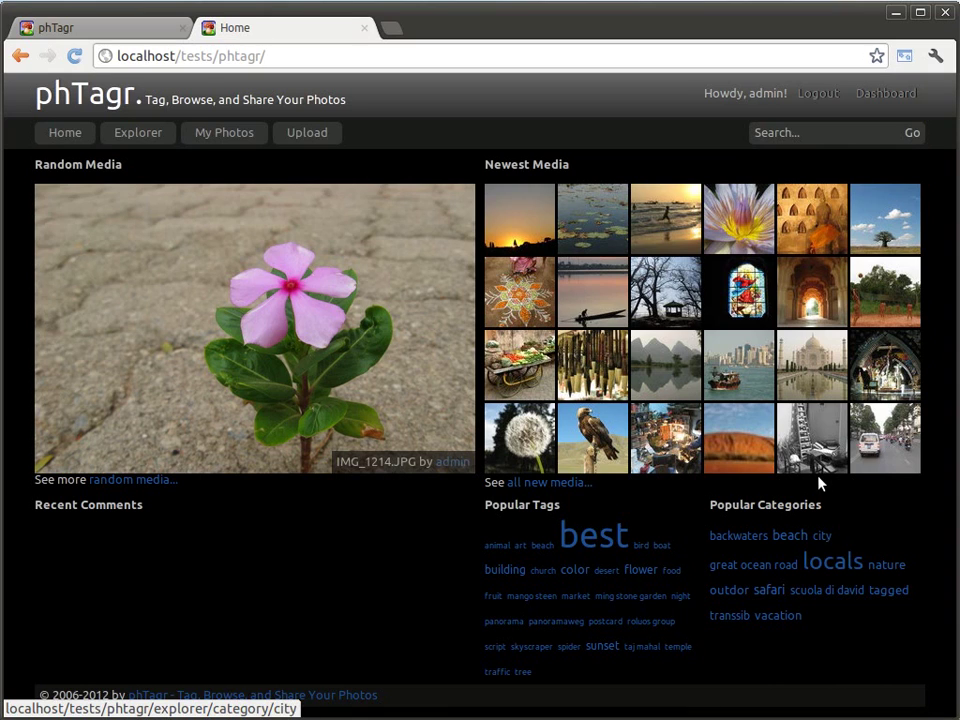
In the Explorer, filter photos to category vacation and exclude country italy
left_click(548, 482)
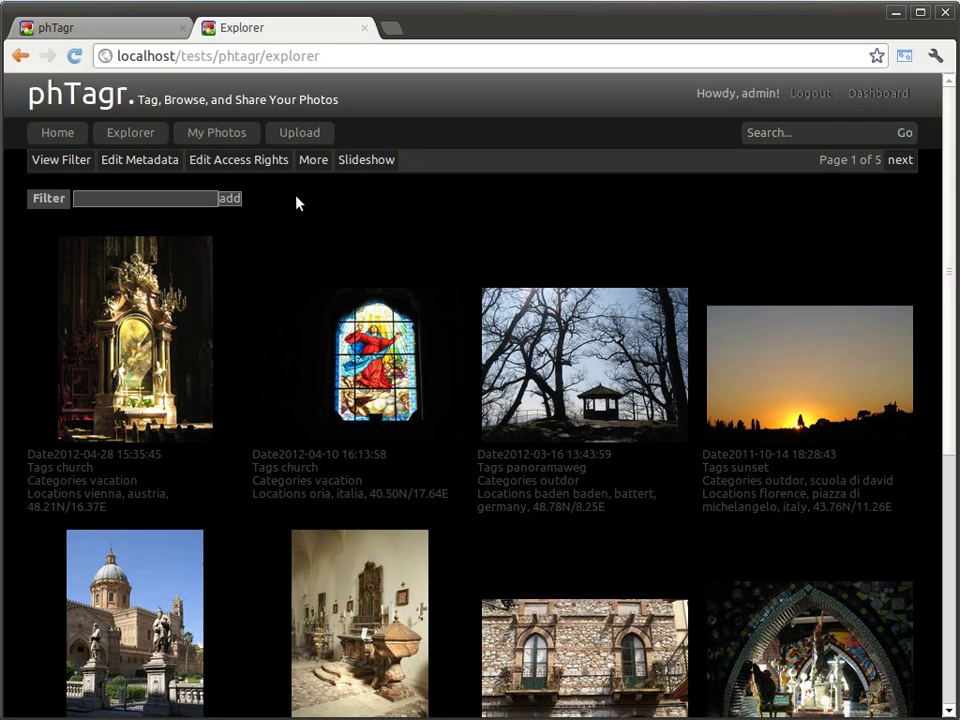
mouse_move(296, 241)
left_click(70, 164)
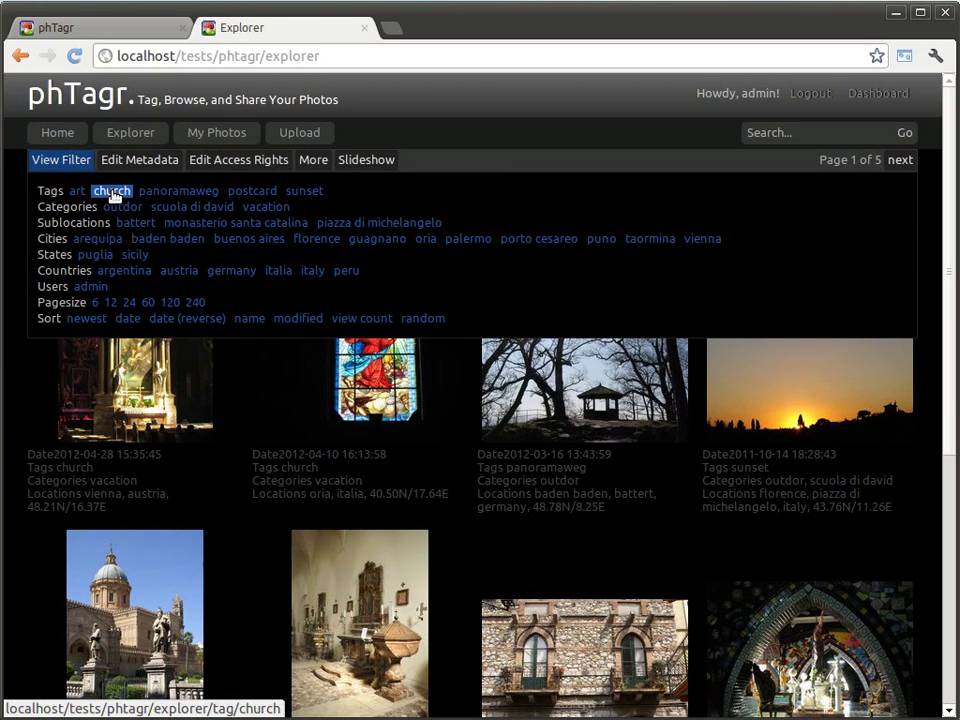
mouse_move(124, 222)
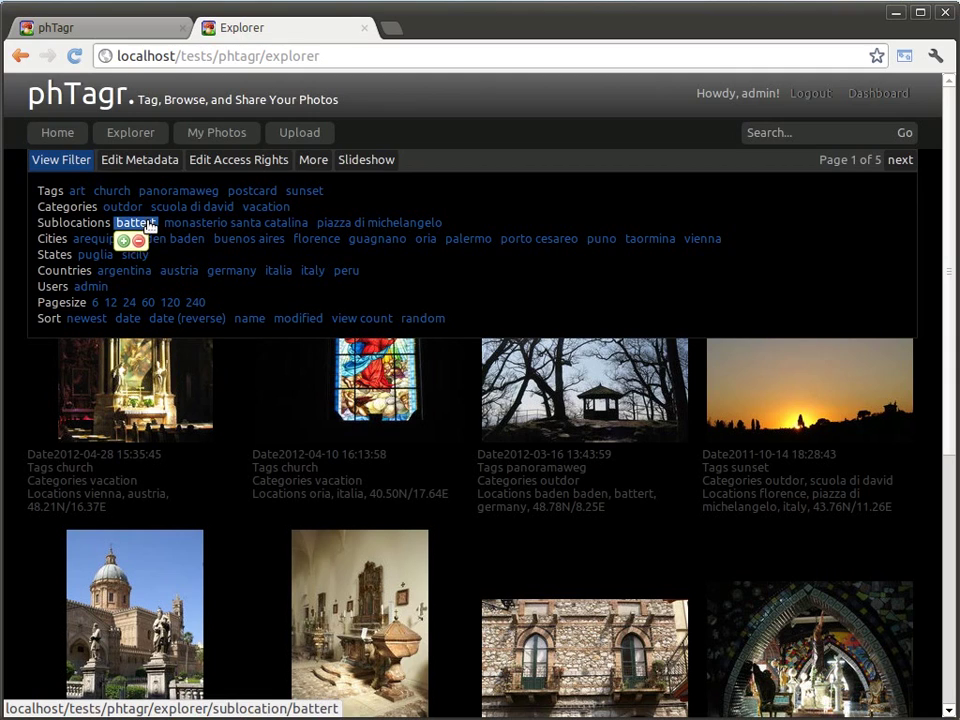
left_click(252, 222)
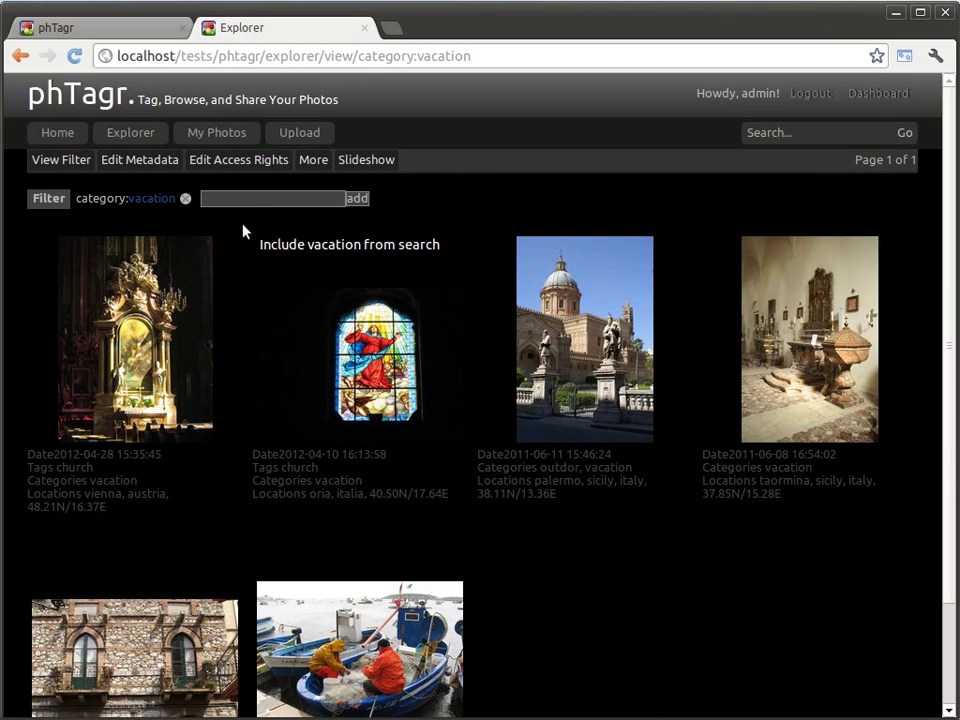
left_click(61, 164)
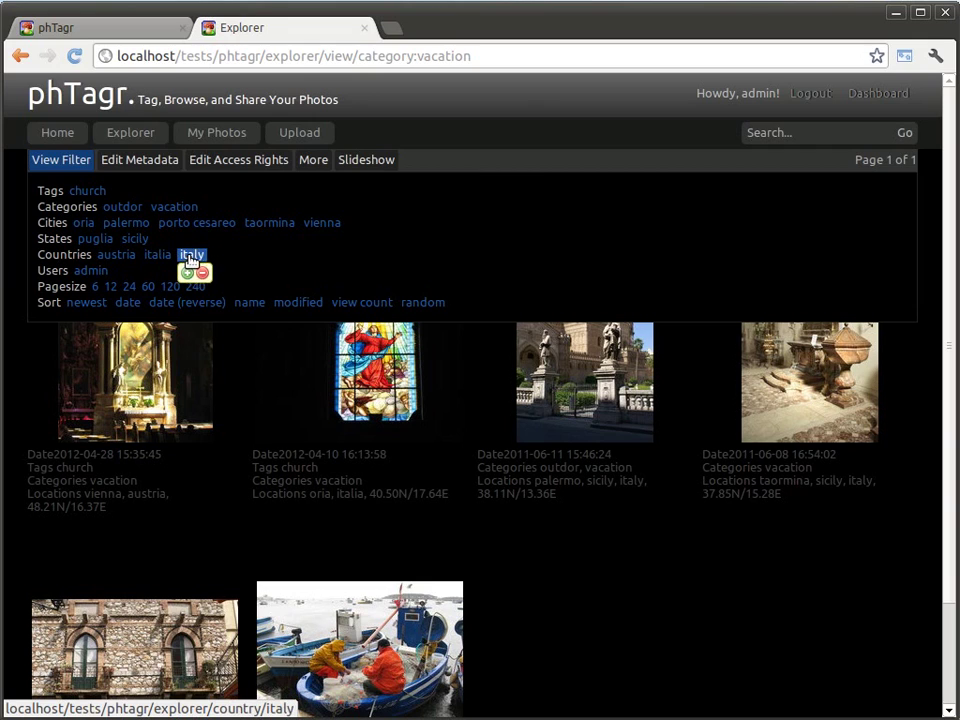
left_click(203, 274)
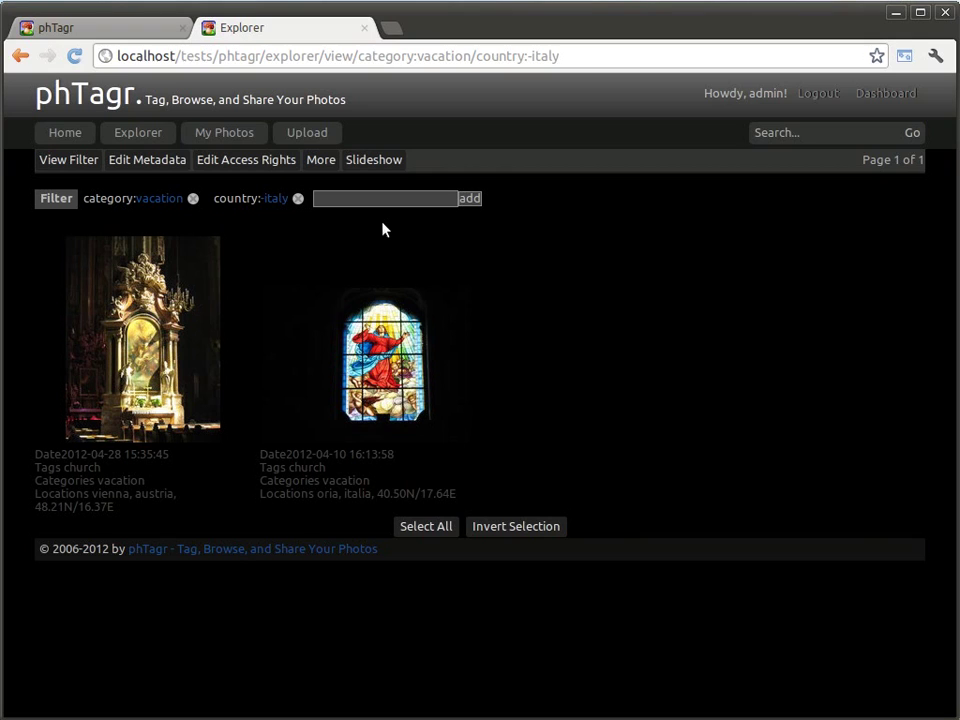
Remove the vacation and italy filters and apply the category:locals filter via 'loca'
left_click(194, 200)
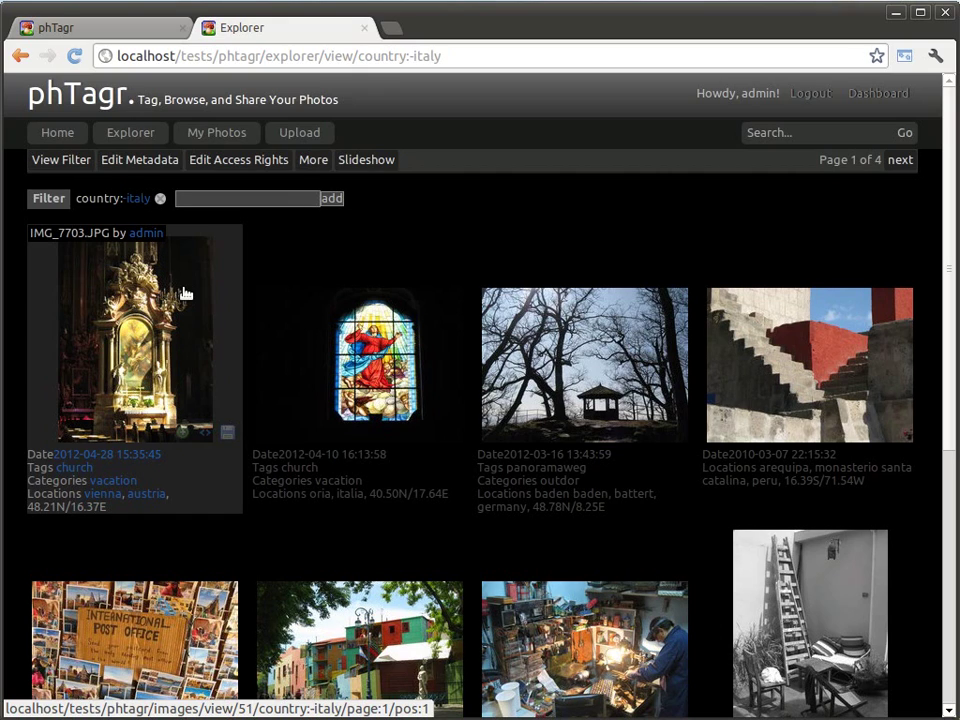
left_click(160, 198)
type("loca")
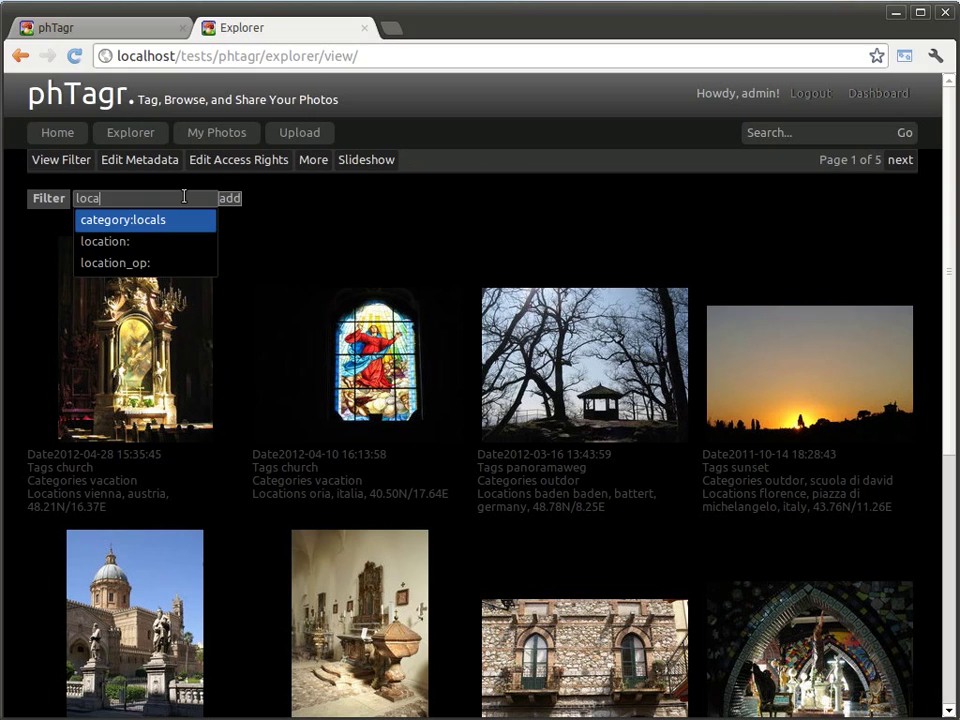
key("Return")
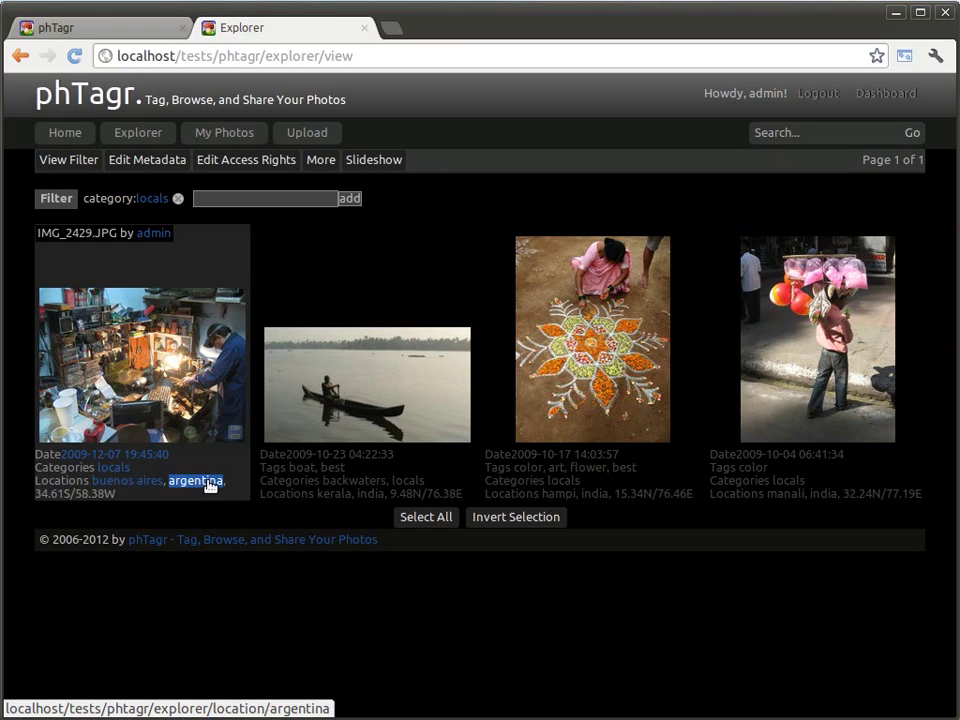
Try then remove the 'best' tag filter, and limit dates to 2009-08-09 through 2010-03-07
left_click(332, 470)
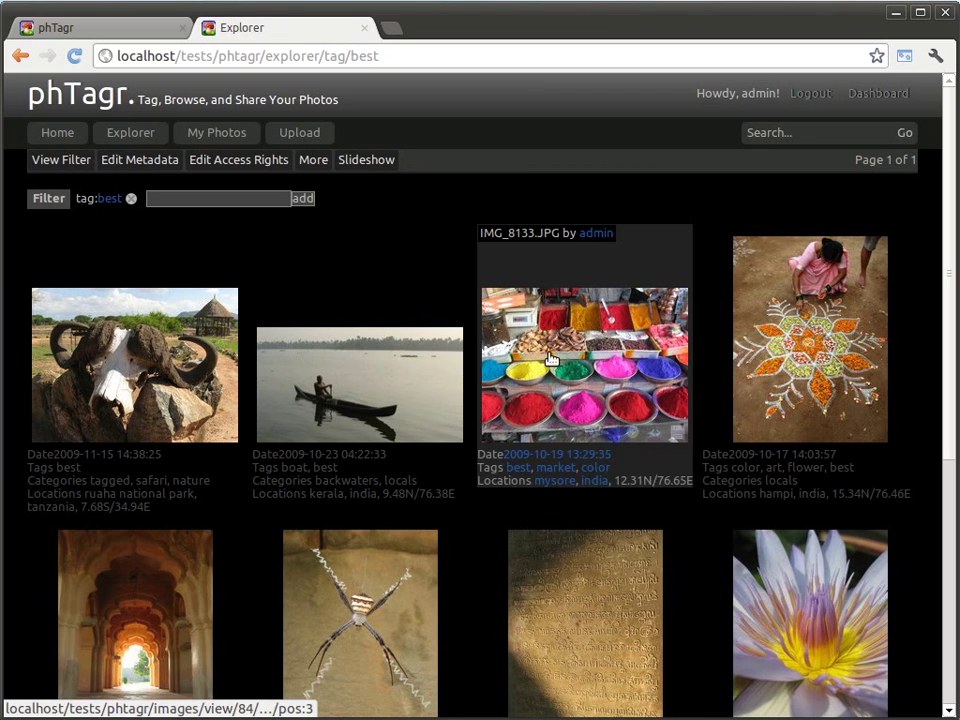
left_click(131, 198)
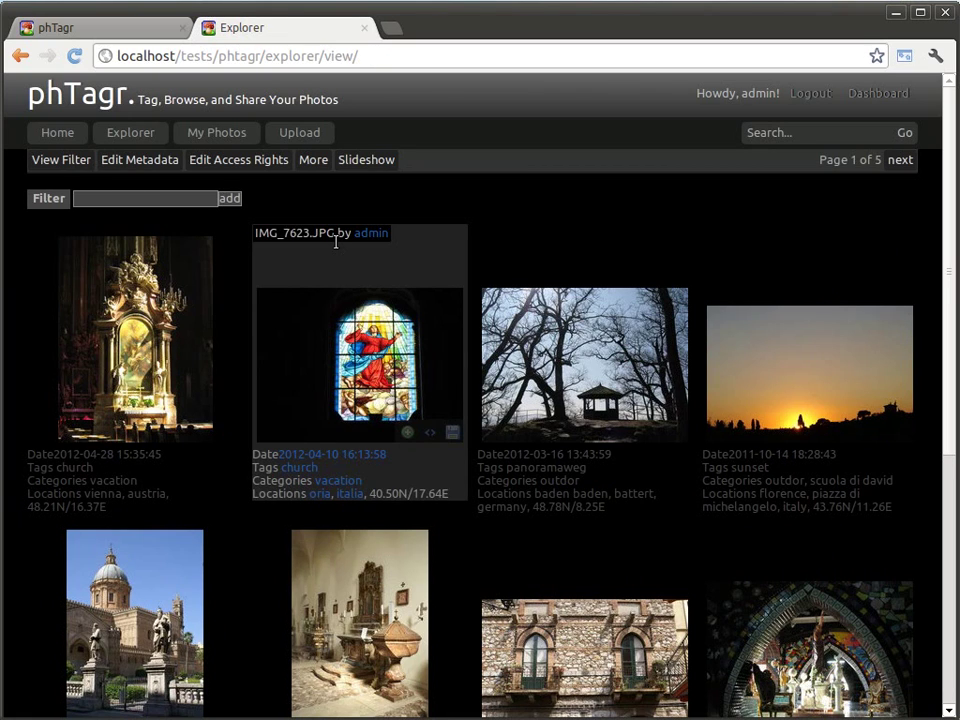
scroll(366, 285, "down", 8)
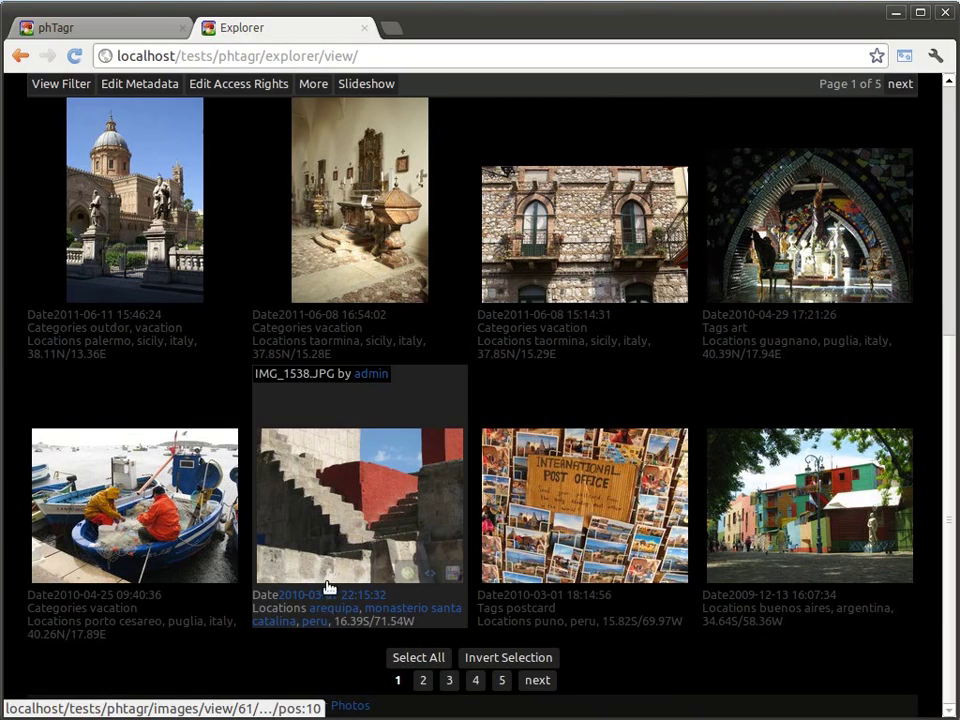
mouse_move(300, 595)
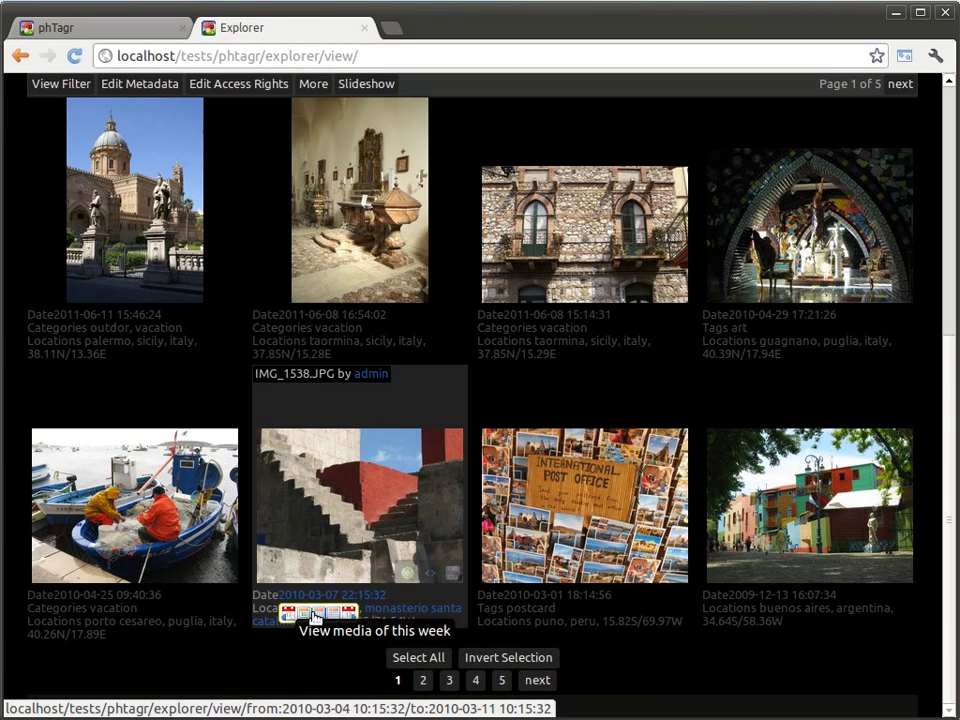
left_click(286, 612)
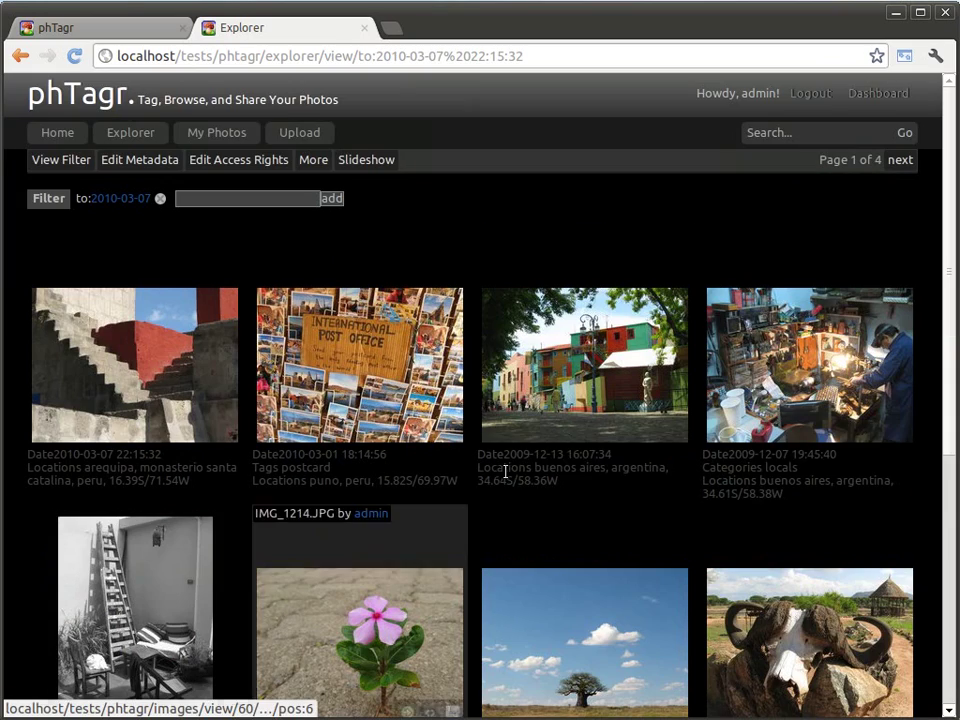
left_click(901, 160)
scroll(551, 461, "down", 5)
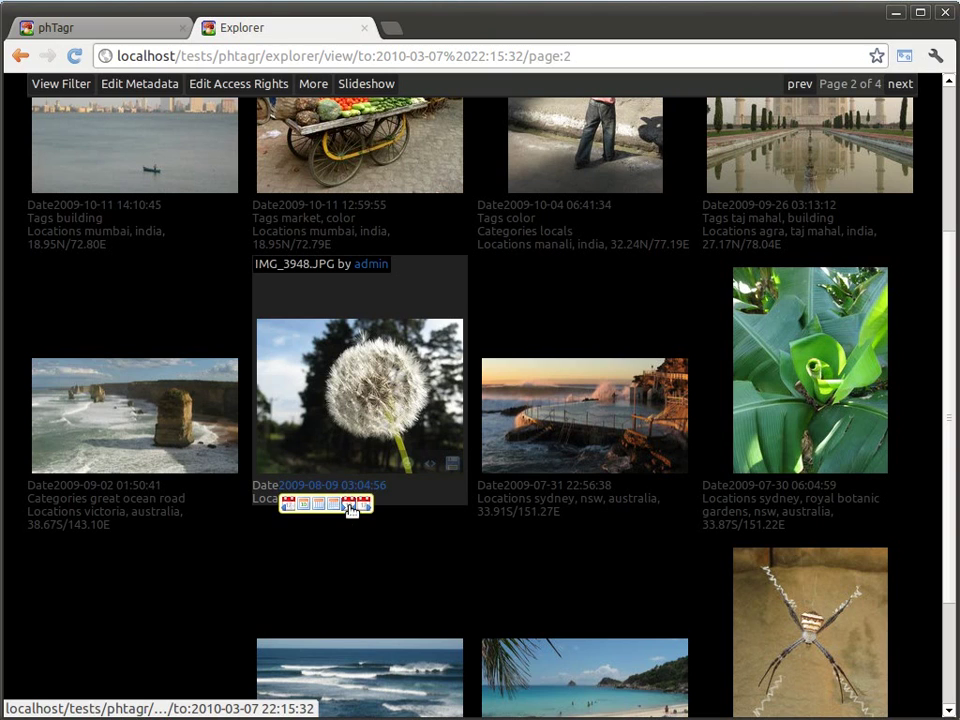
left_click(350, 506)
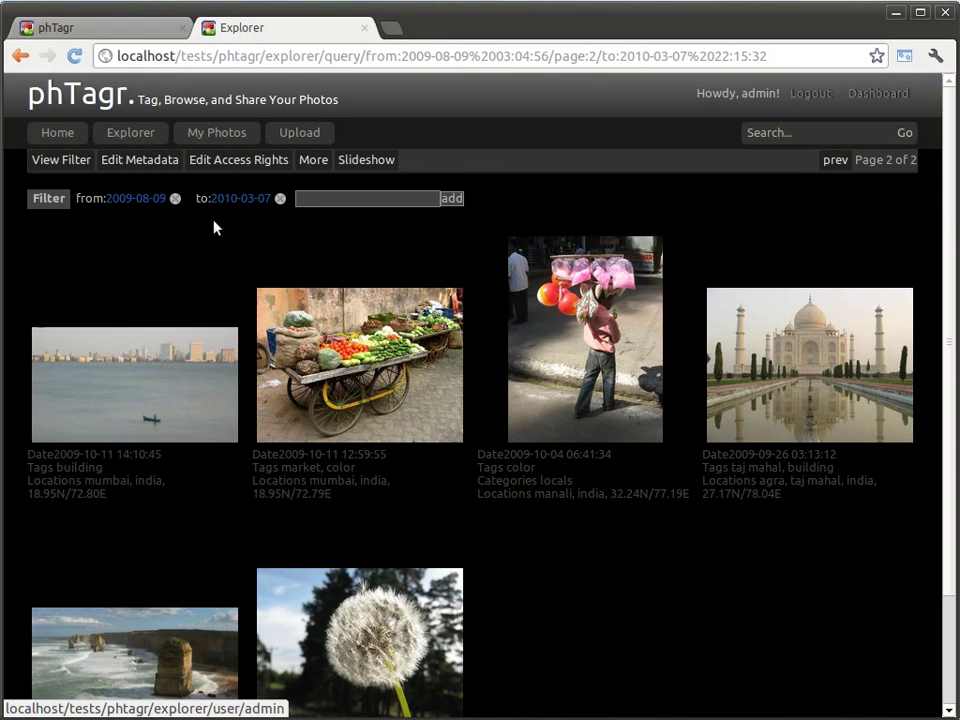
Exclude photos in the locals category from the results
left_click(46, 162)
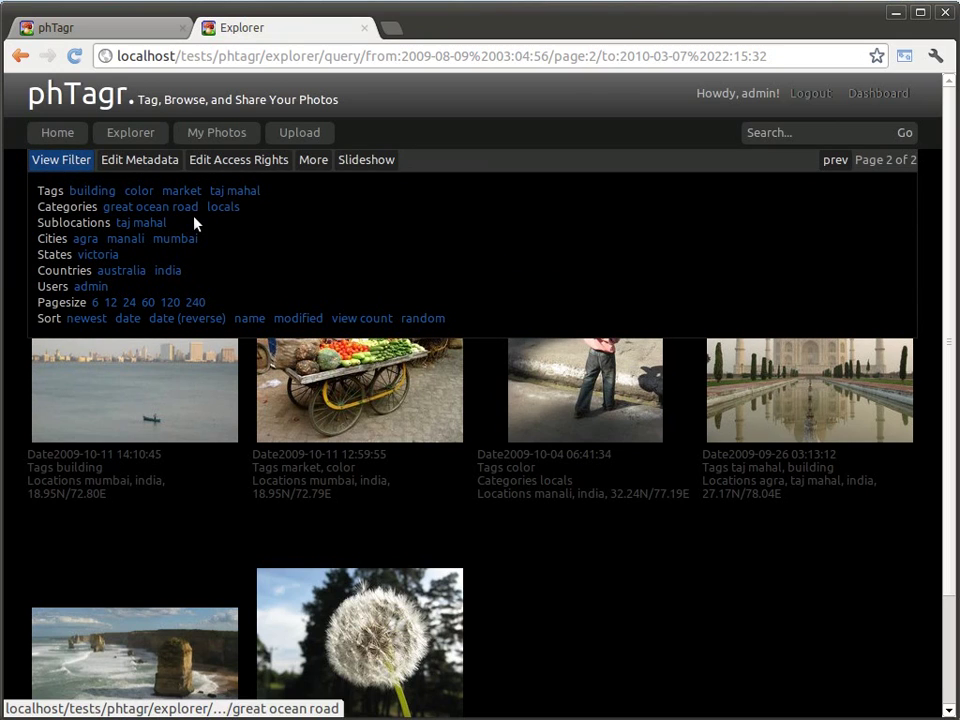
left_click(229, 225)
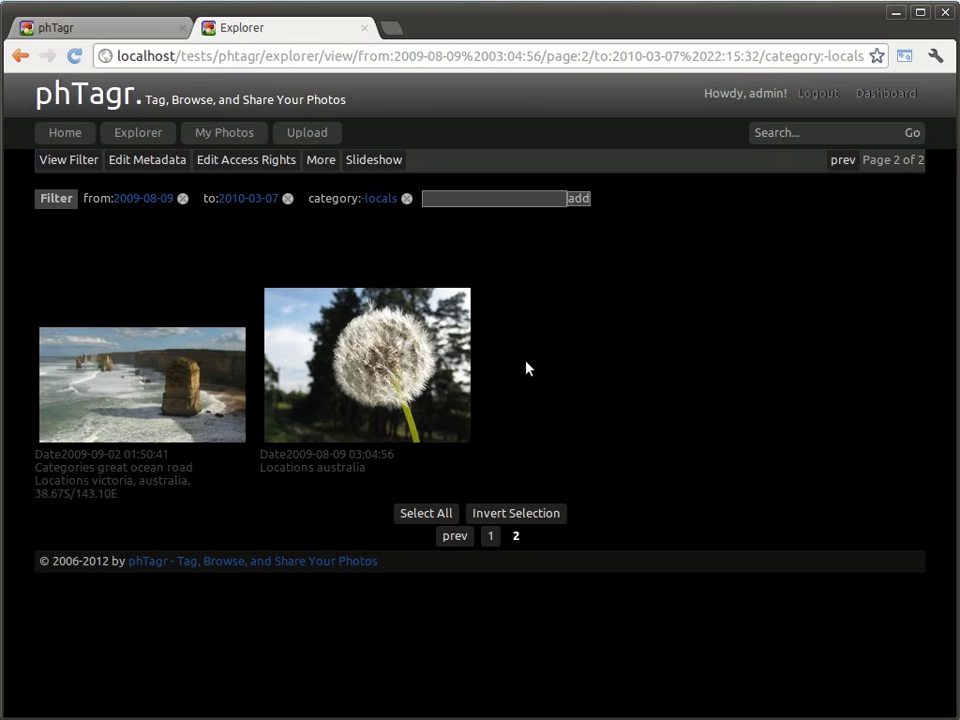
mouse_move(204, 279)
Return to results page 1 and open, then close, the bulk metadata form
left_click(842, 161)
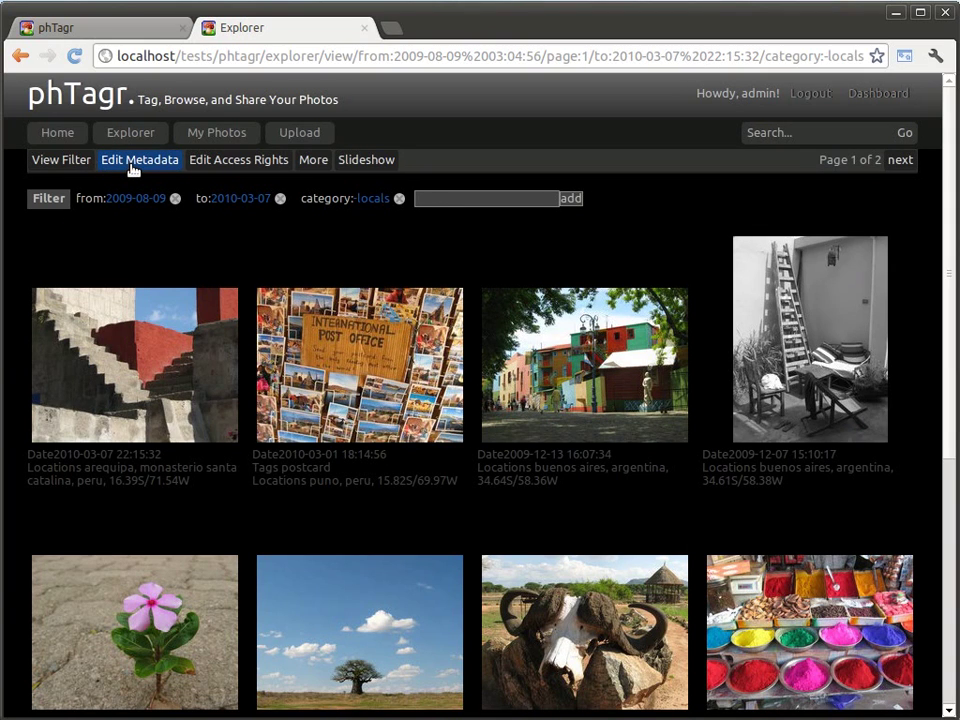
left_click(131, 167)
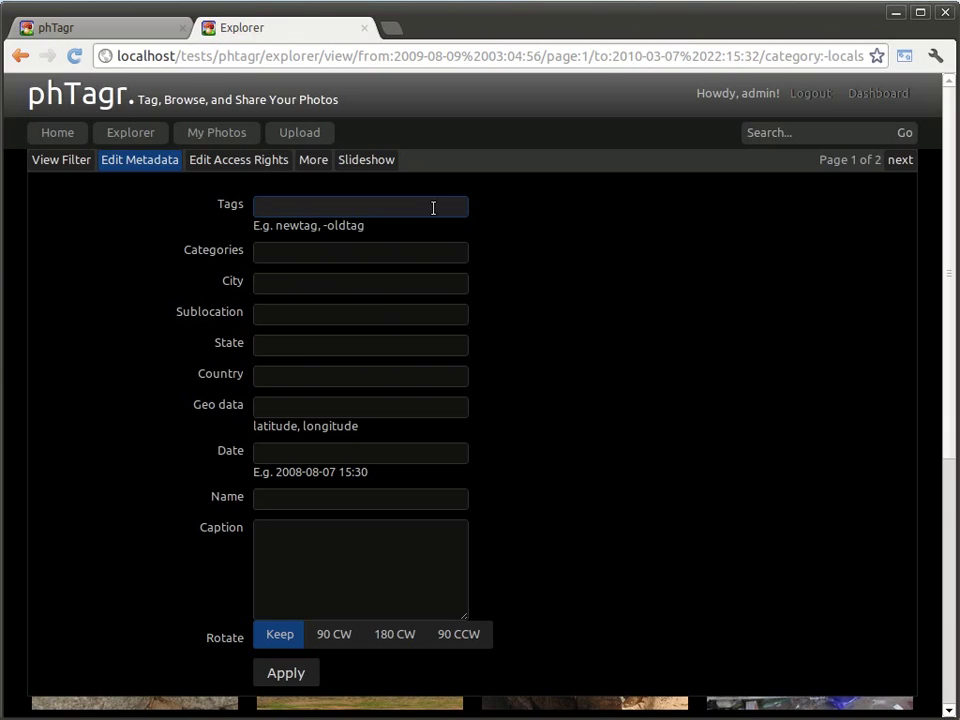
left_click(420, 250)
left_click(135, 165)
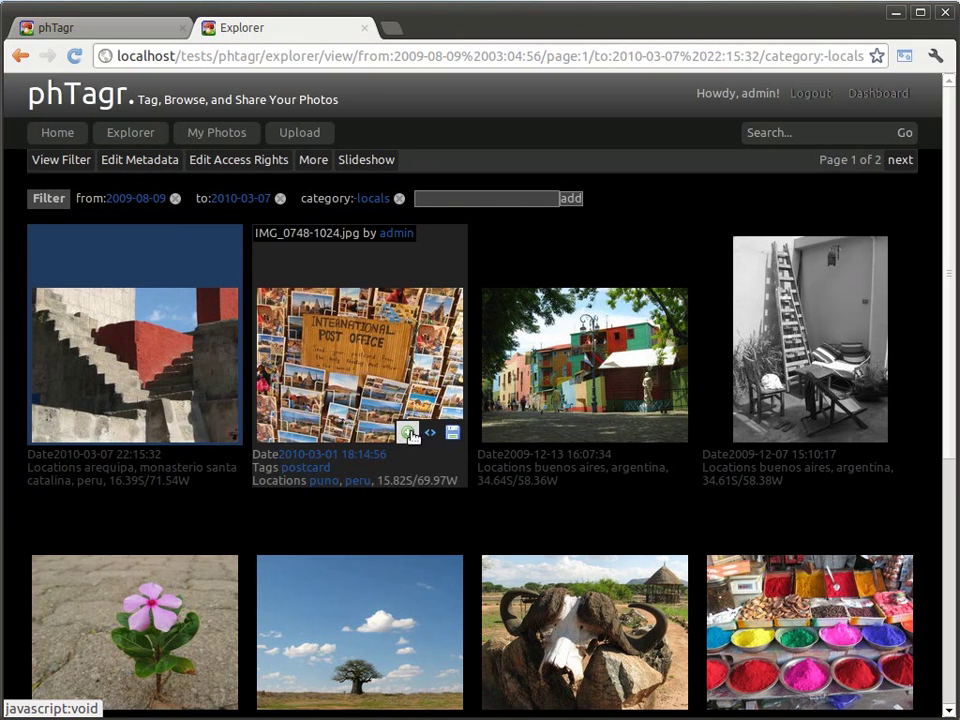
Select the postcard, colourful street, spice market, flower and archway photos
left_click(408, 433)
left_click(635, 432)
scroll(528, 377, "down", 4)
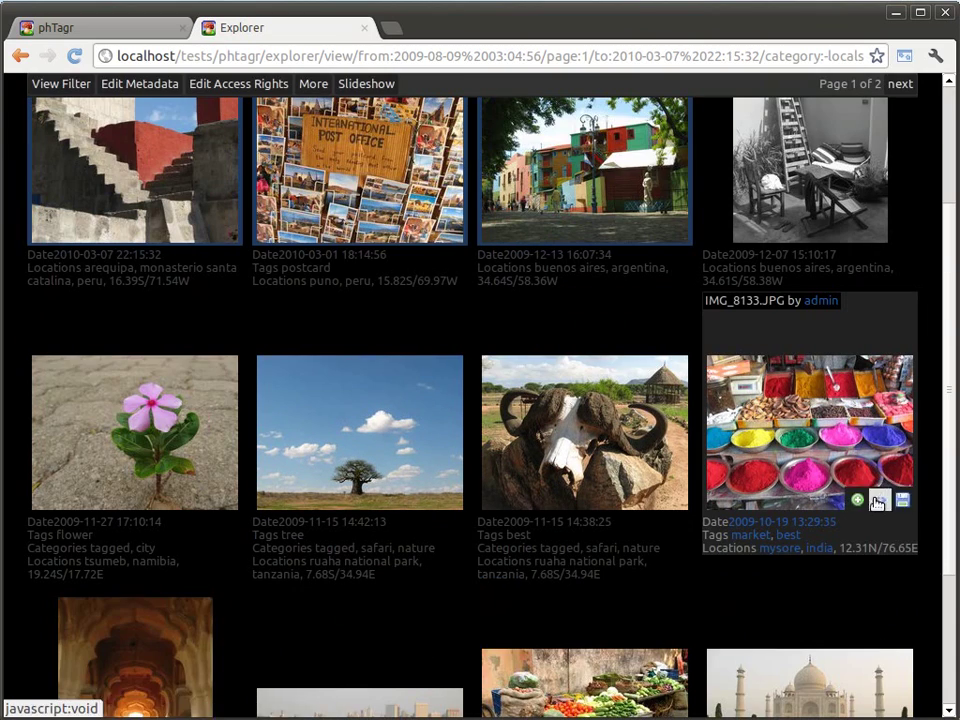
left_click(857, 499)
left_click(182, 499)
scroll(180, 520, "down", 2)
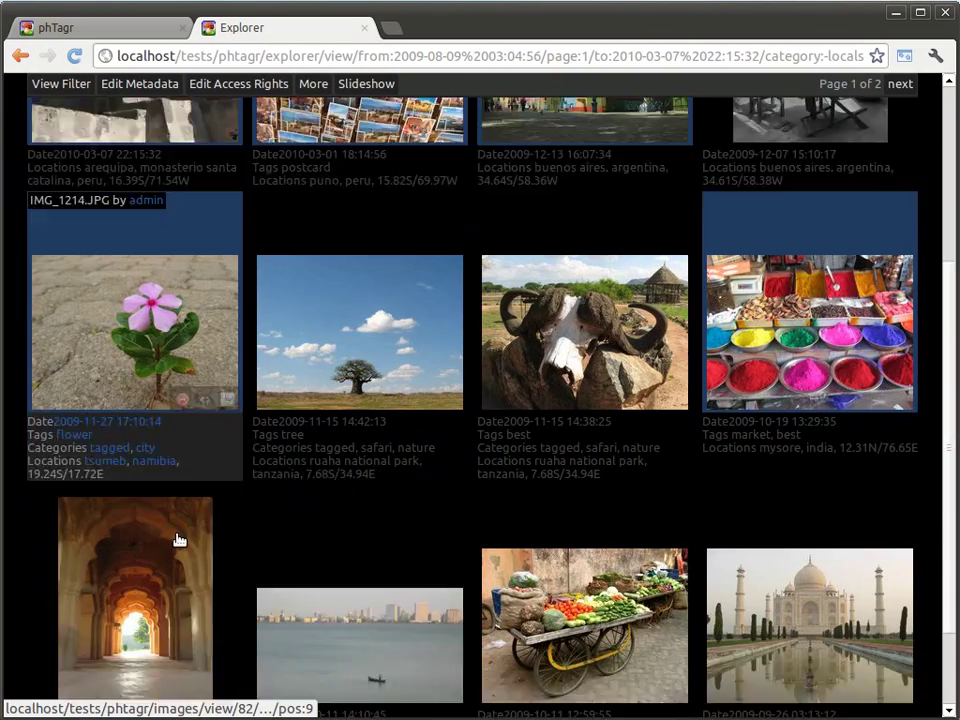
scroll(175, 540, "down", 2)
left_click(182, 568)
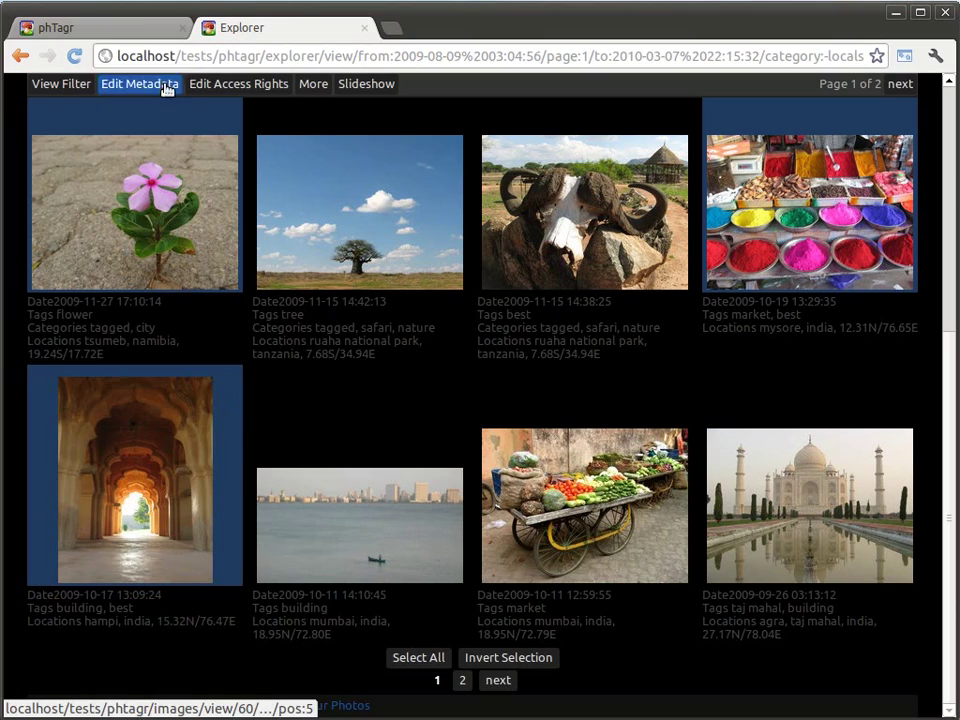
Add the tag coolor to the selected photos
left_click(146, 84)
left_click(290, 130)
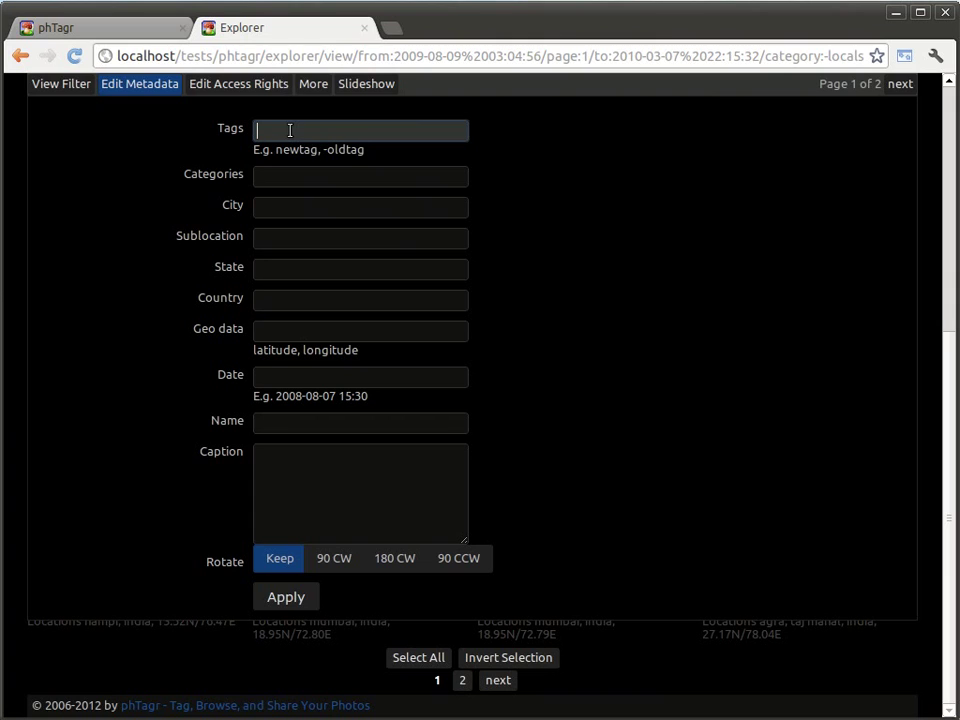
type("coolor")
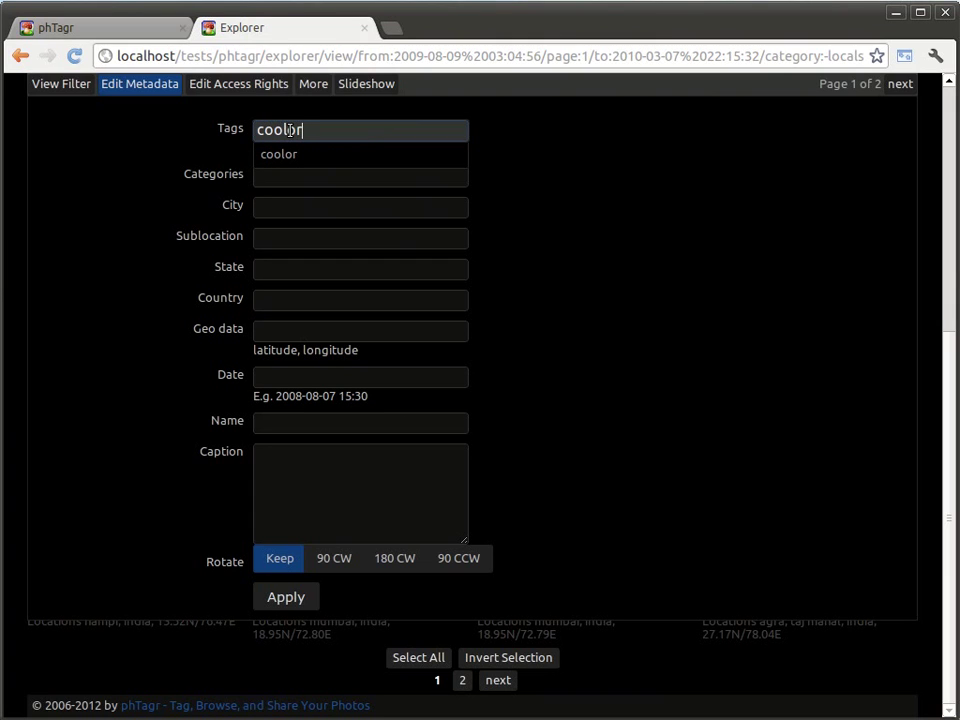
left_click(286, 598)
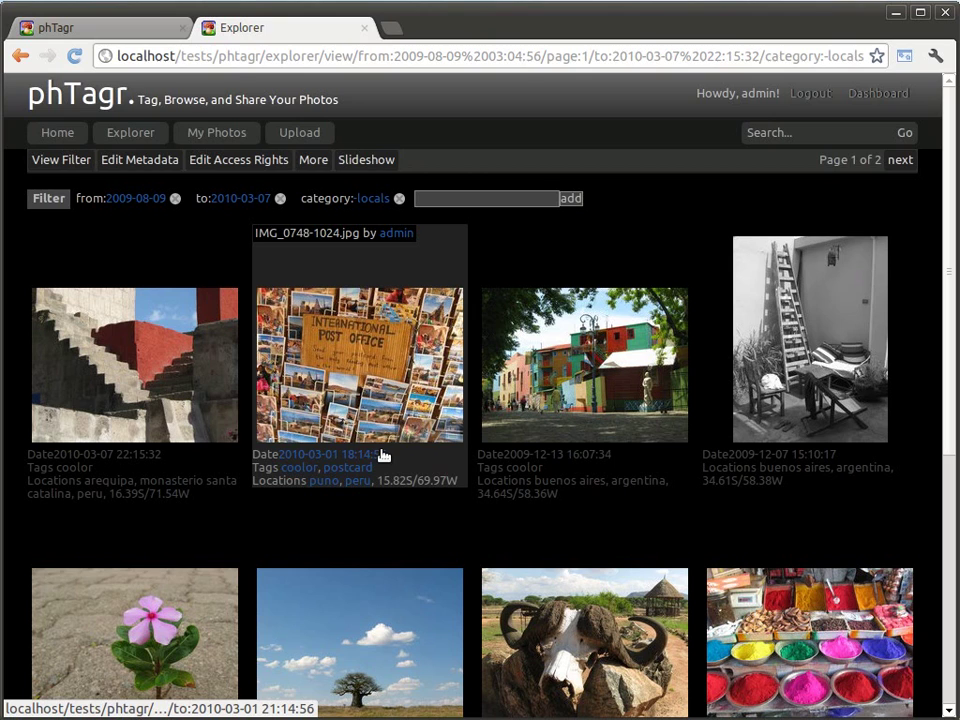
Open the tag:coolor listing from the postcard photo's coolor tag link
scroll(388, 461, "down", 4)
scroll(435, 484, "up", 4)
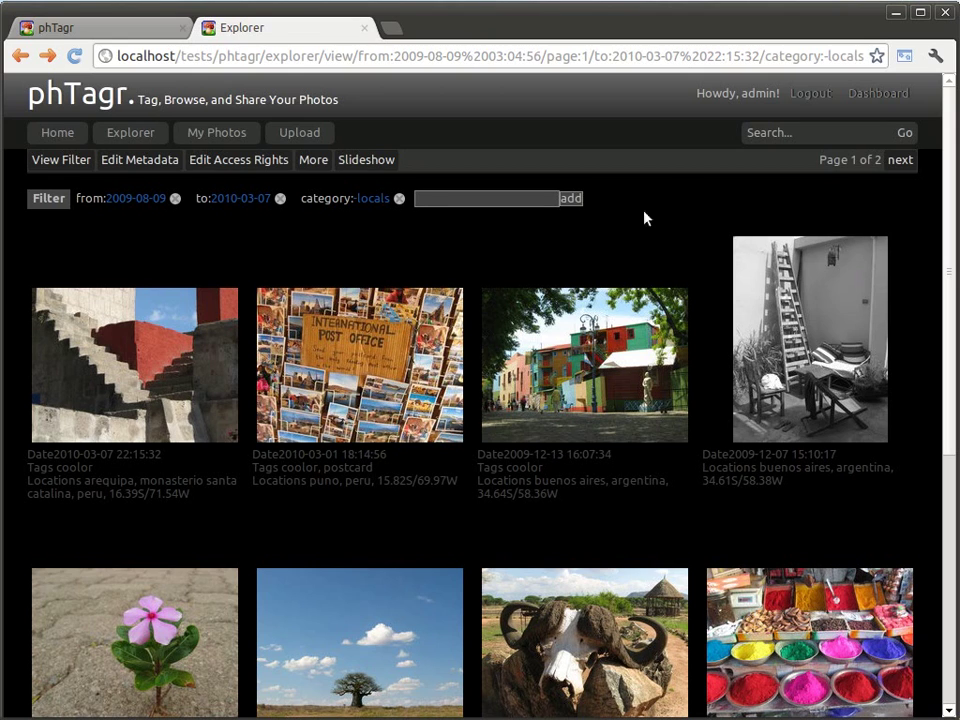
mouse_move(577, 260)
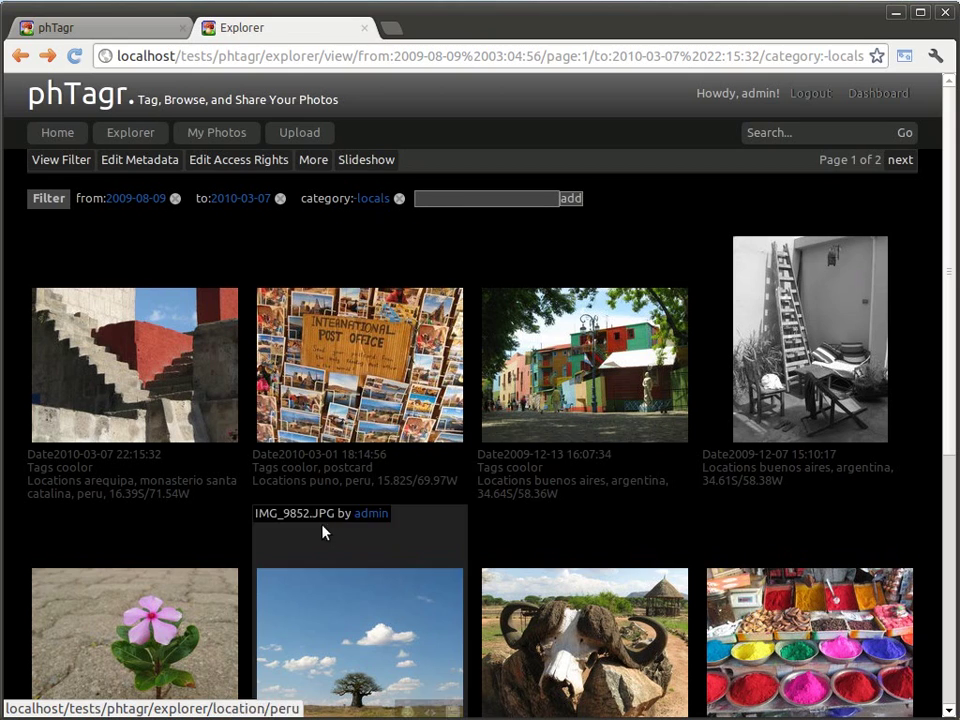
left_click(293, 476)
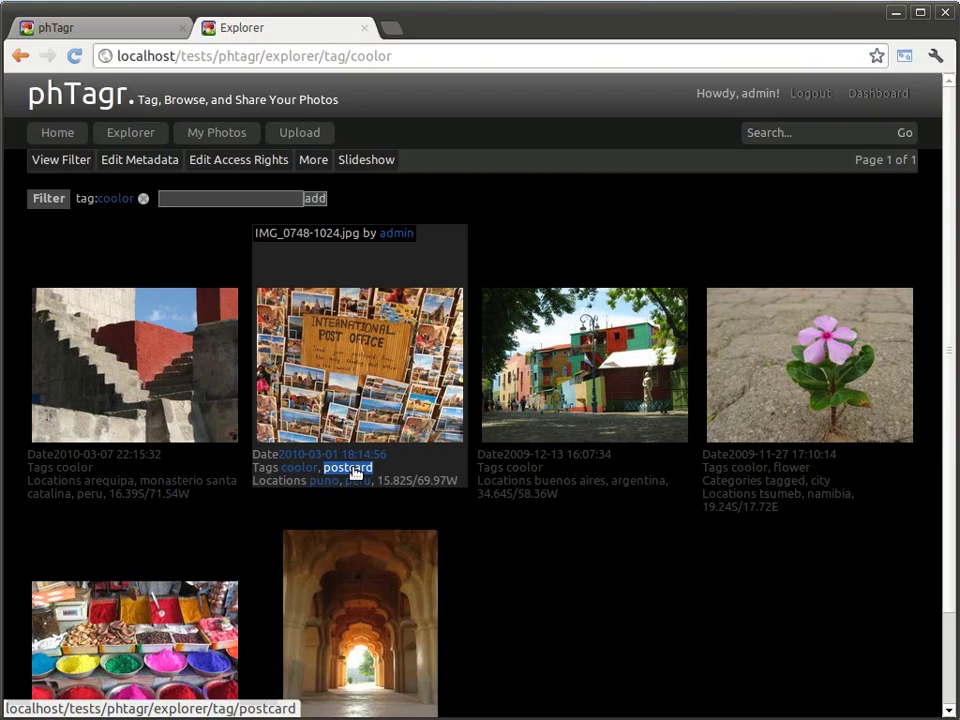
scroll(356, 471, "down", 2)
Replace the coolor tag with color on all coolor-tagged photos using '-coolor, color'
left_click(428, 685)
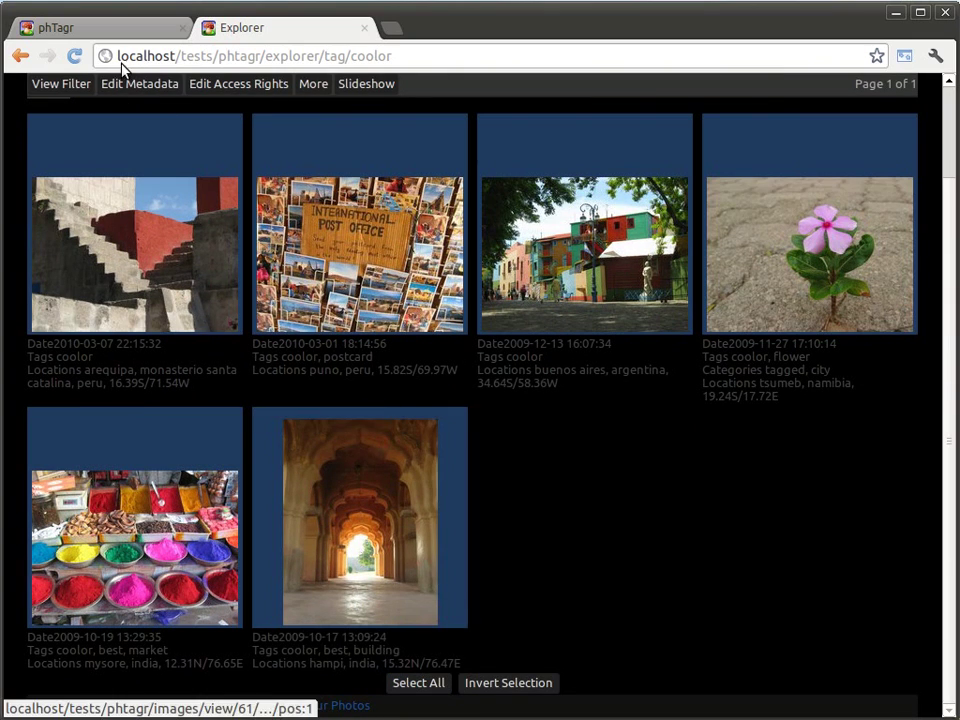
left_click(139, 84)
left_click(265, 131)
type("-coo")
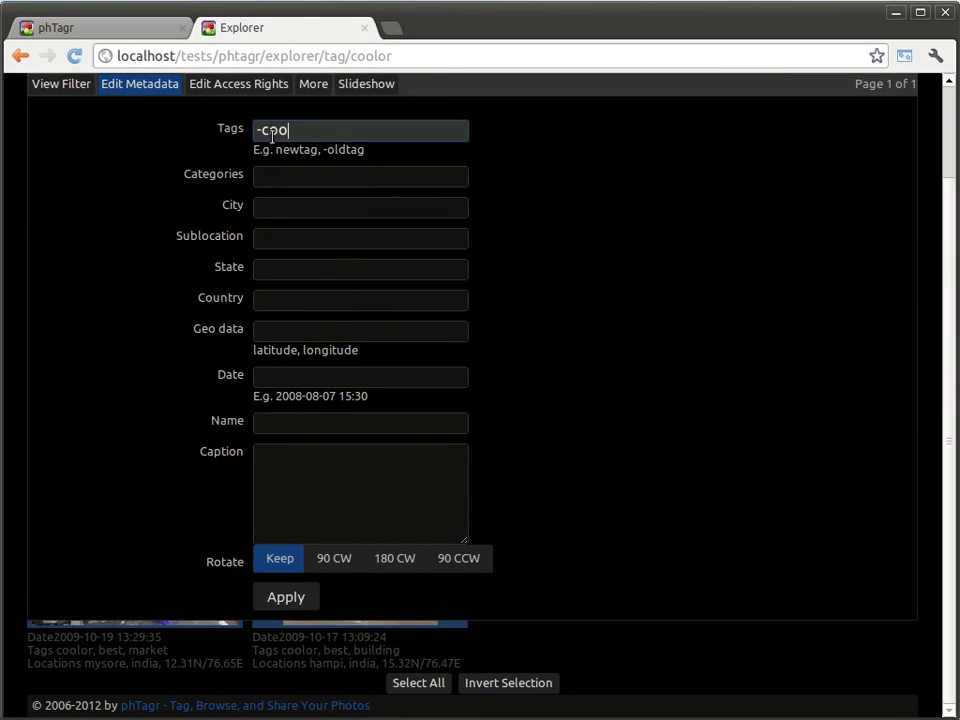
type("lor, ")
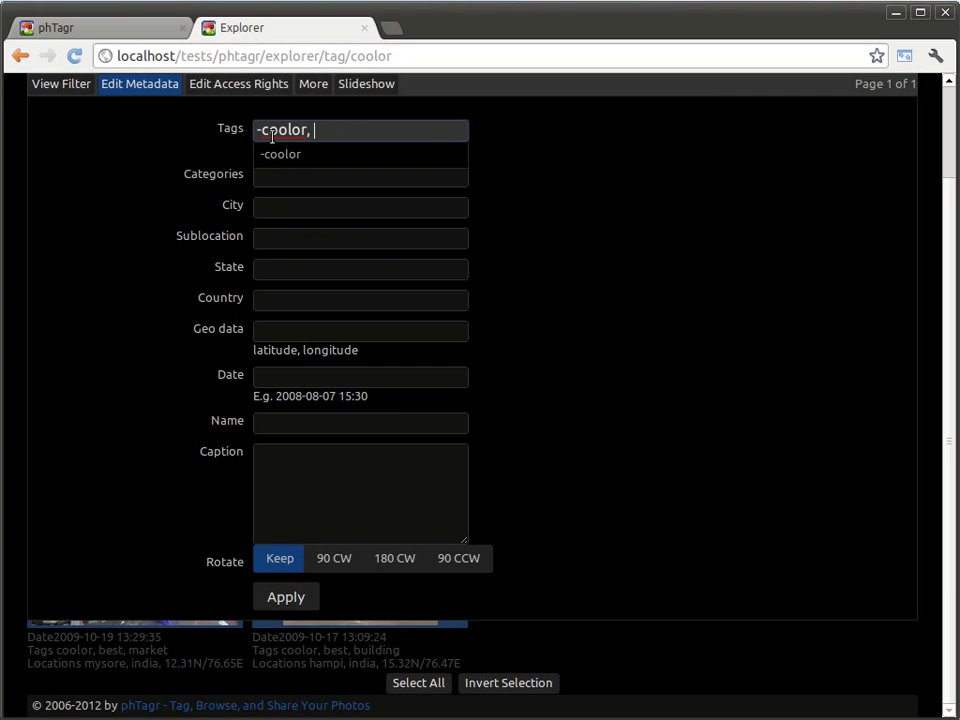
type("co")
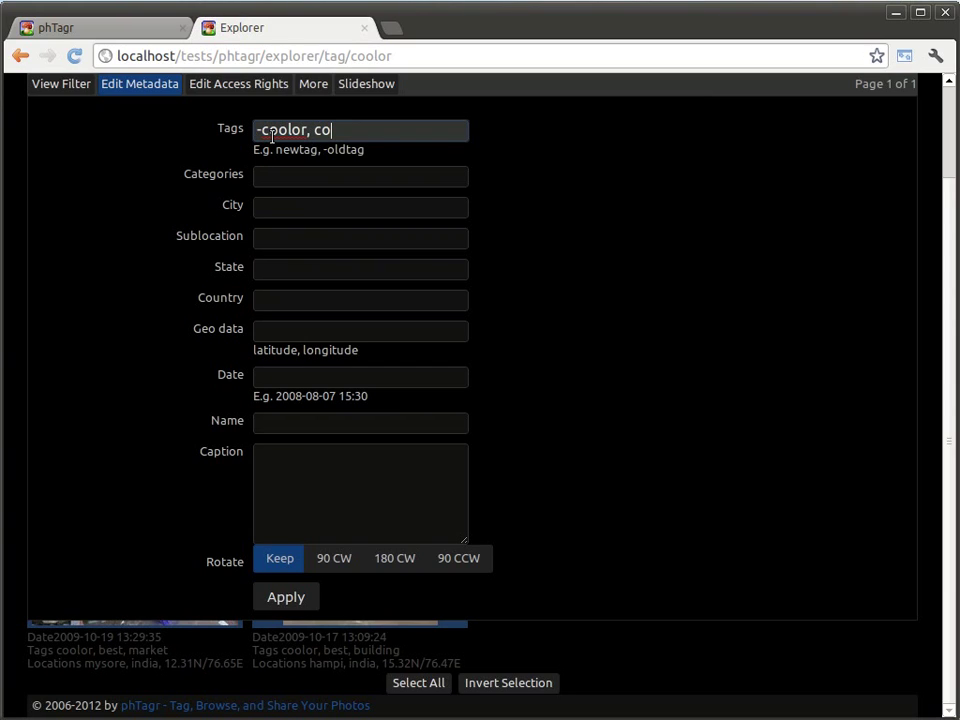
type("lor")
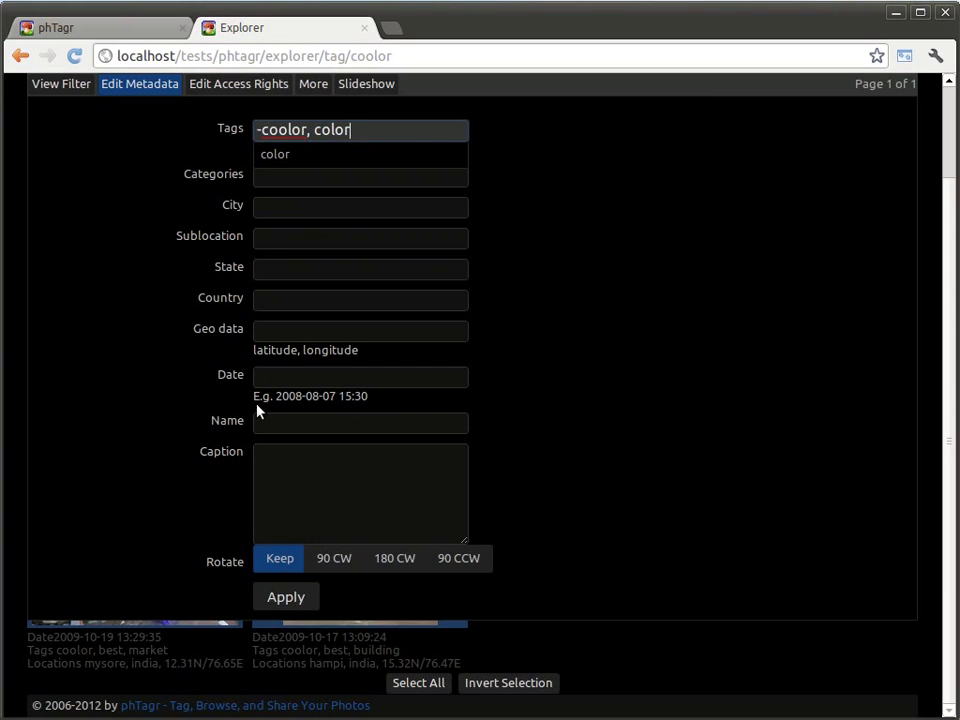
left_click(281, 598)
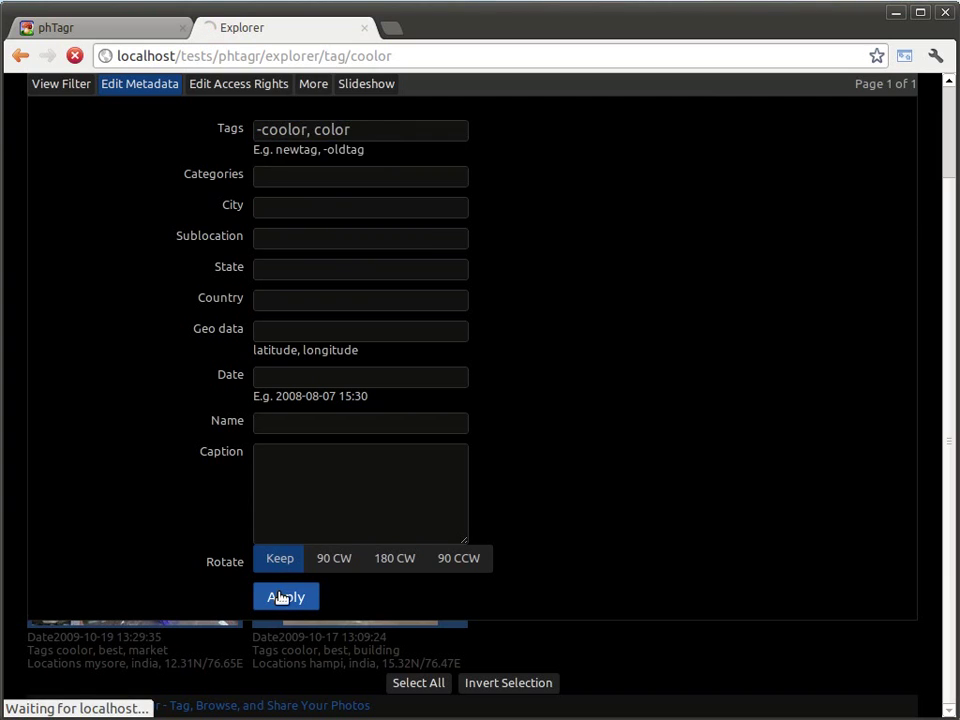
Remove the tag:coolor filter and enter tag:color as the new filter
left_click(151, 198)
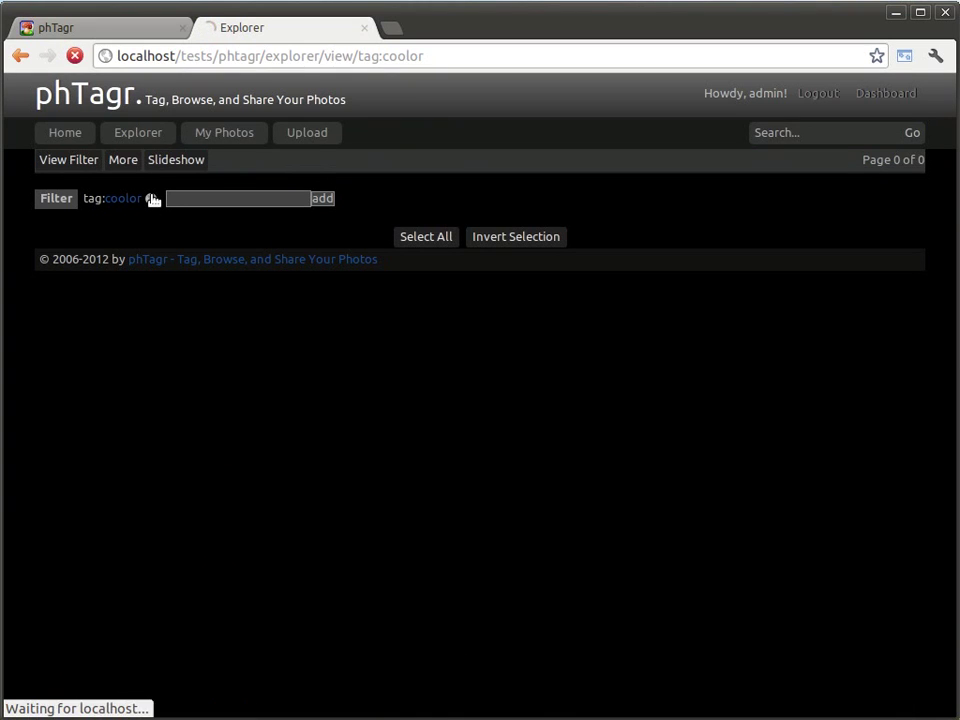
left_click(160, 198)
type("tag:color")
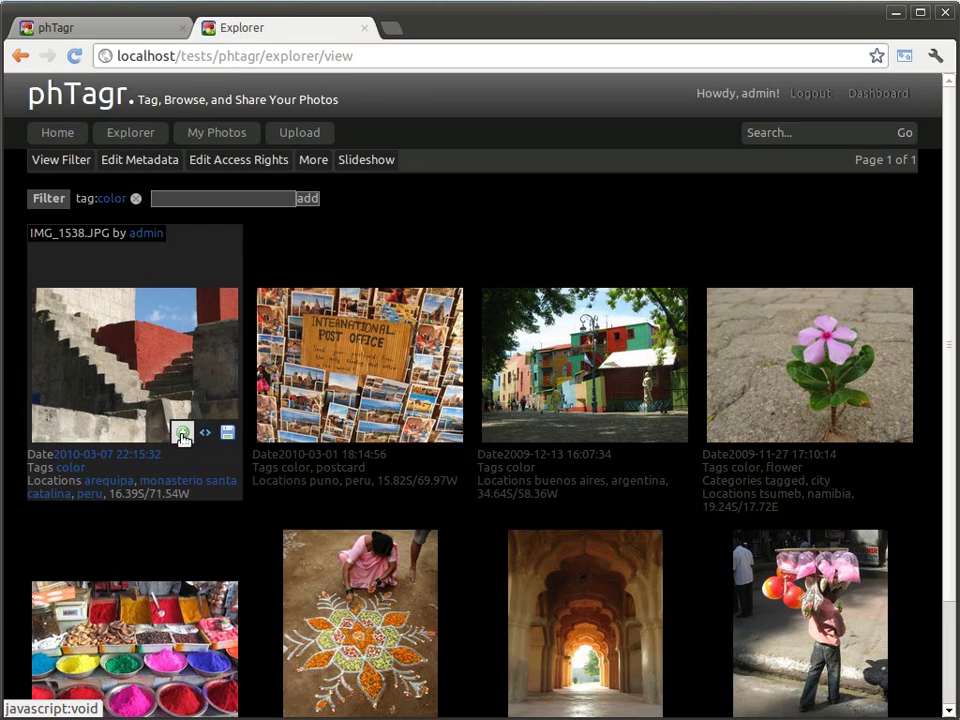
Select the stairs and postcard photos and open their access rights settings
left_click(183, 431)
left_click(420, 437)
left_click(226, 162)
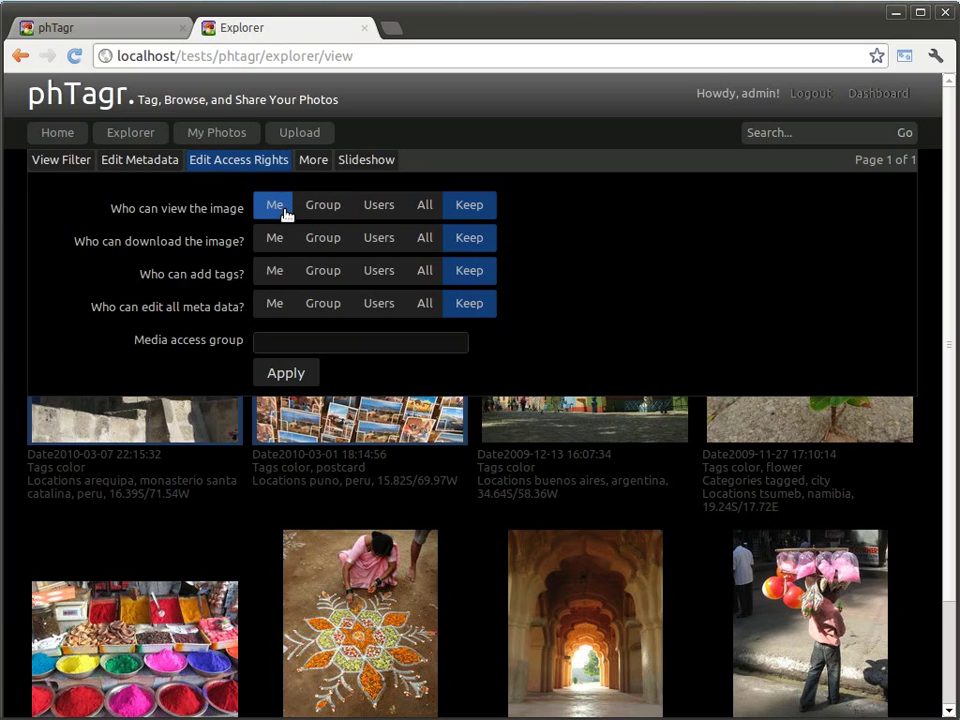
Close the access rights settings, then open and close the More download options
left_click(238, 164)
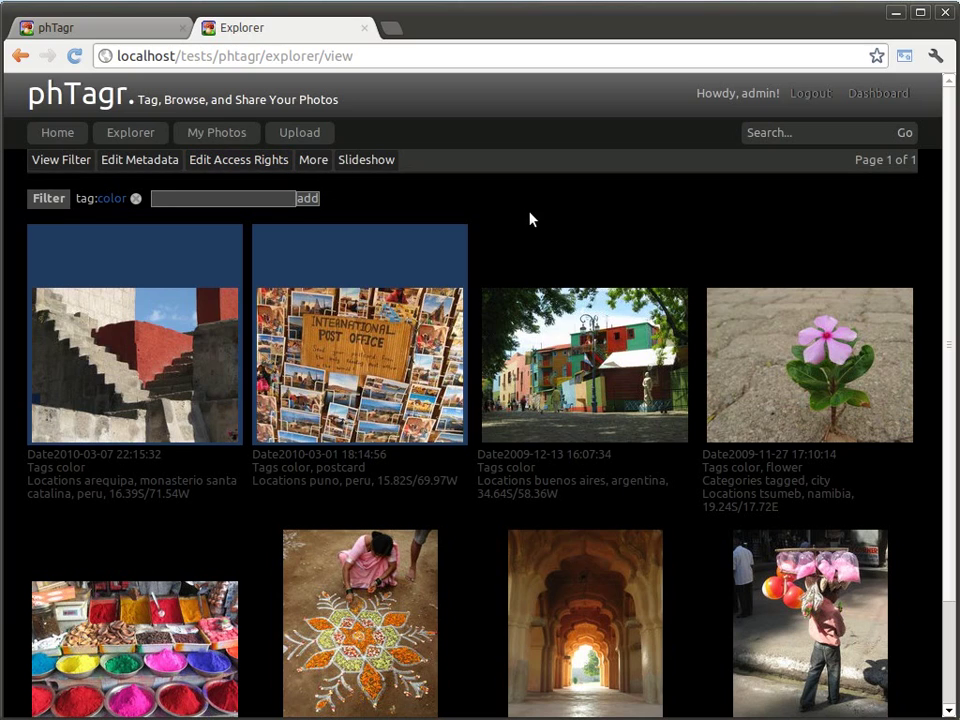
left_click(310, 164)
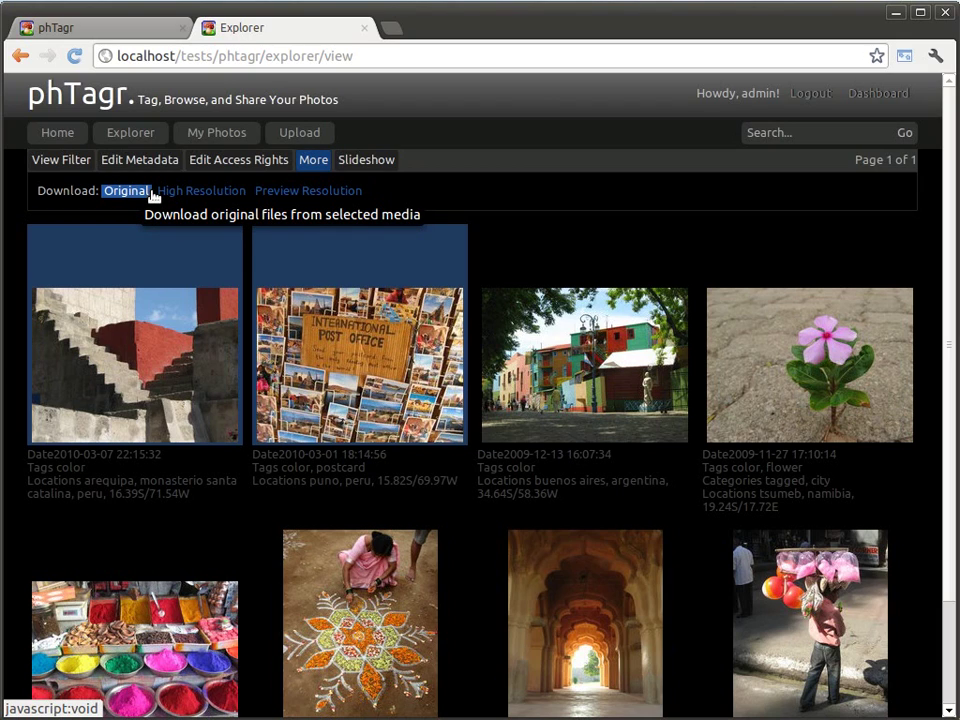
left_click(314, 159)
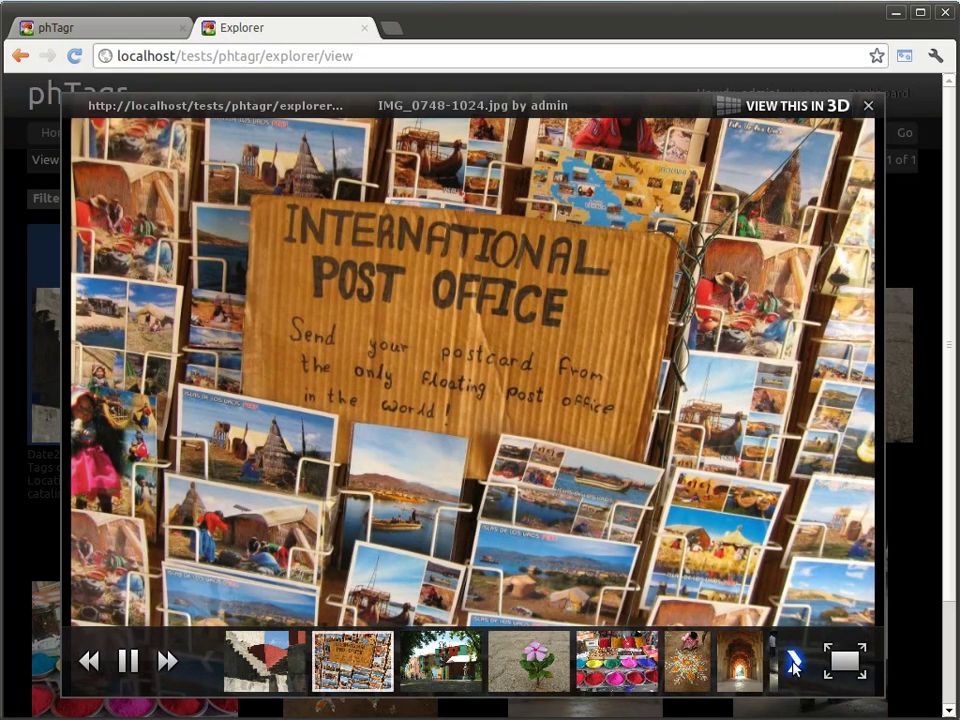
Jump the slideshow to the balloon seller photo, then close the slideshow
left_click(793, 662)
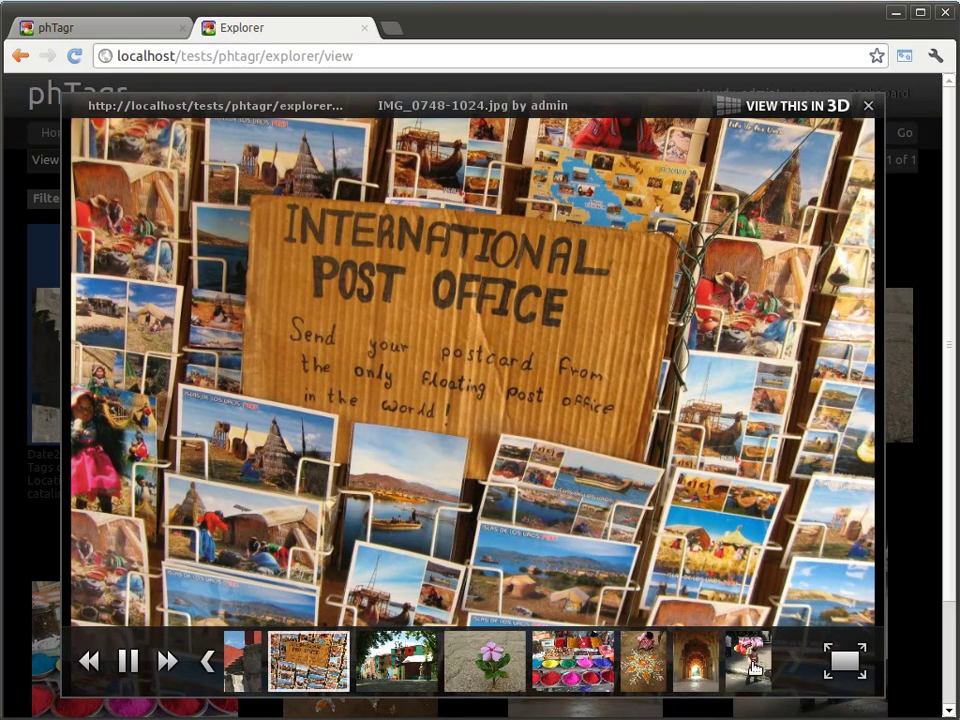
left_click(756, 670)
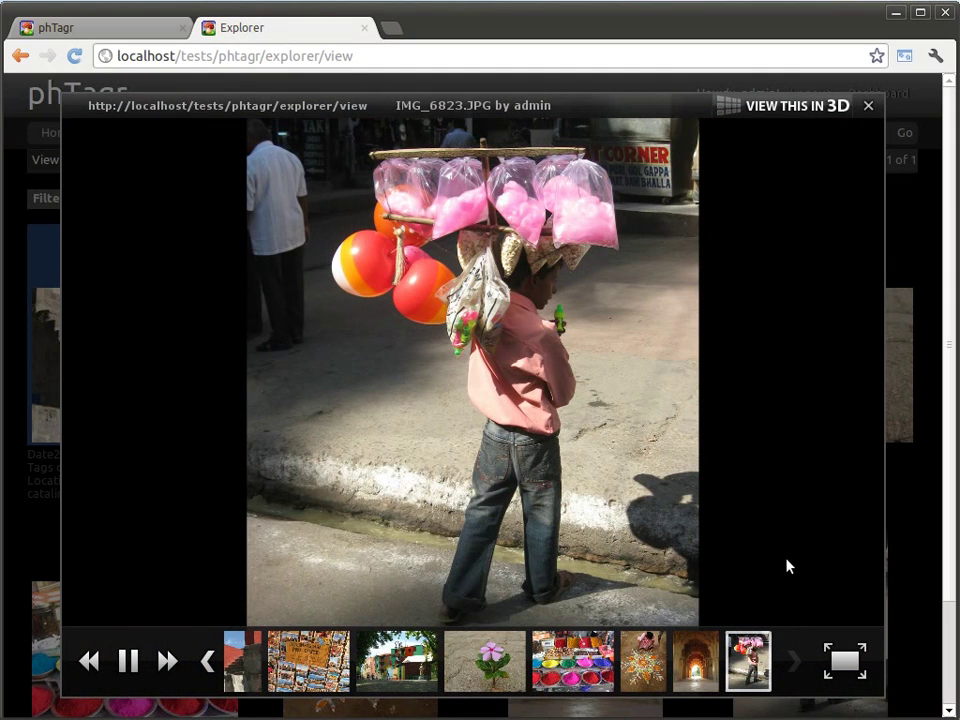
left_click(867, 106)
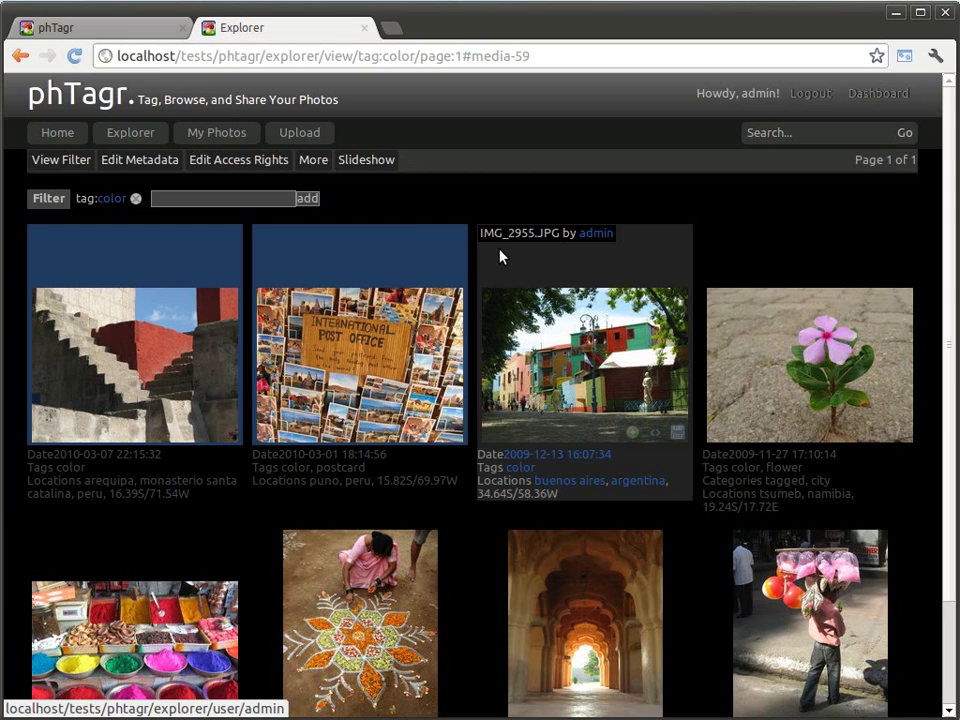
From the postcard photo, advance twice to the pink Tsumeb flower photo and scroll to its details
left_click(326, 349)
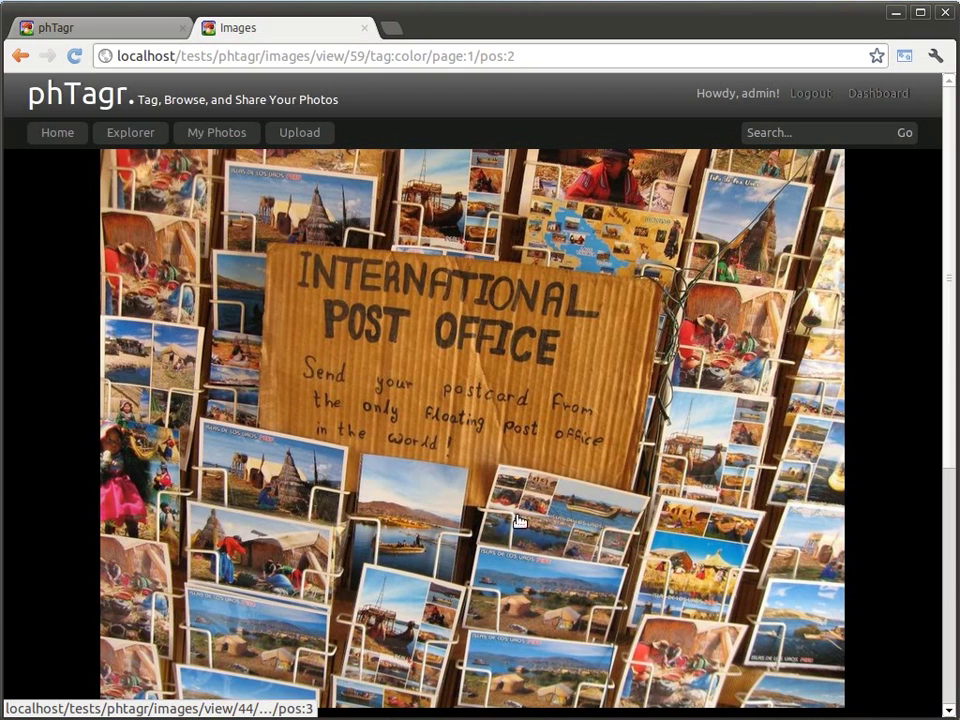
left_click(477, 543)
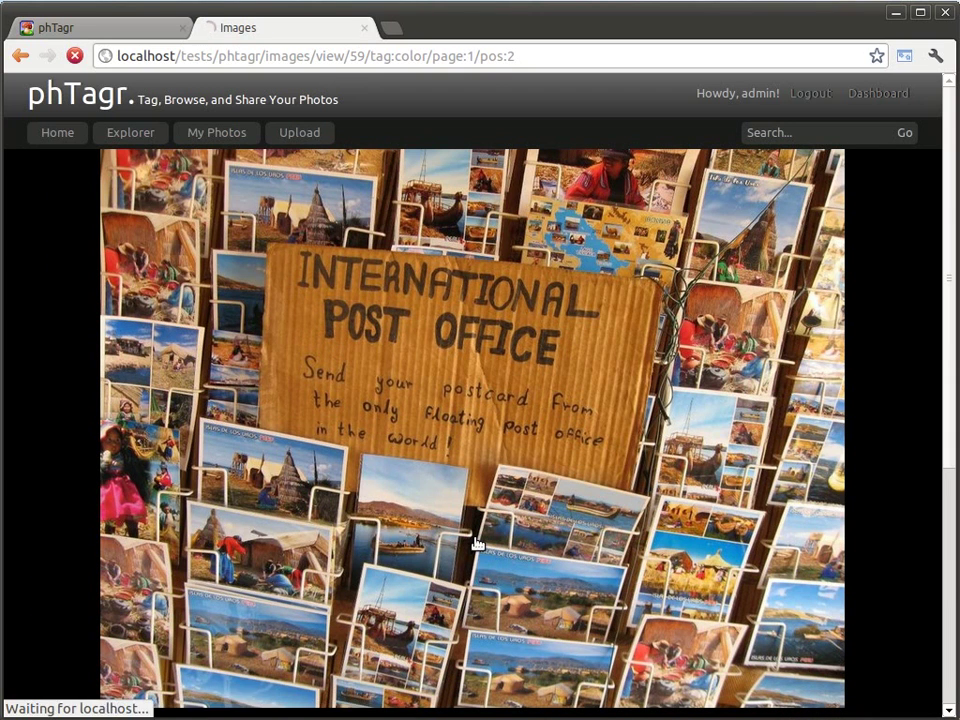
left_click(476, 545)
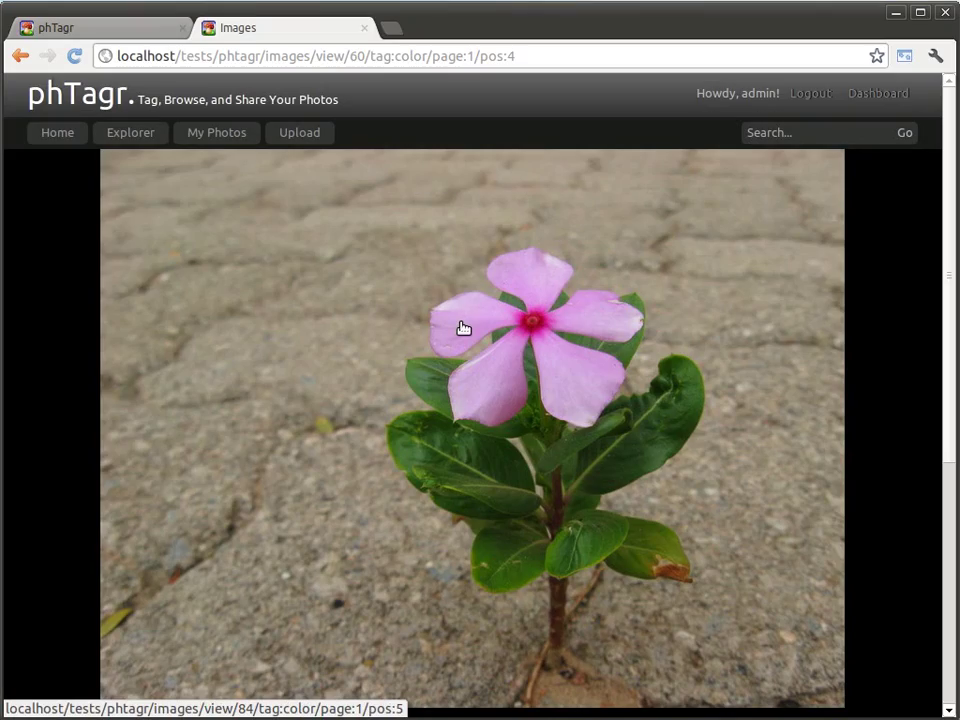
scroll(465, 440, "down", 5)
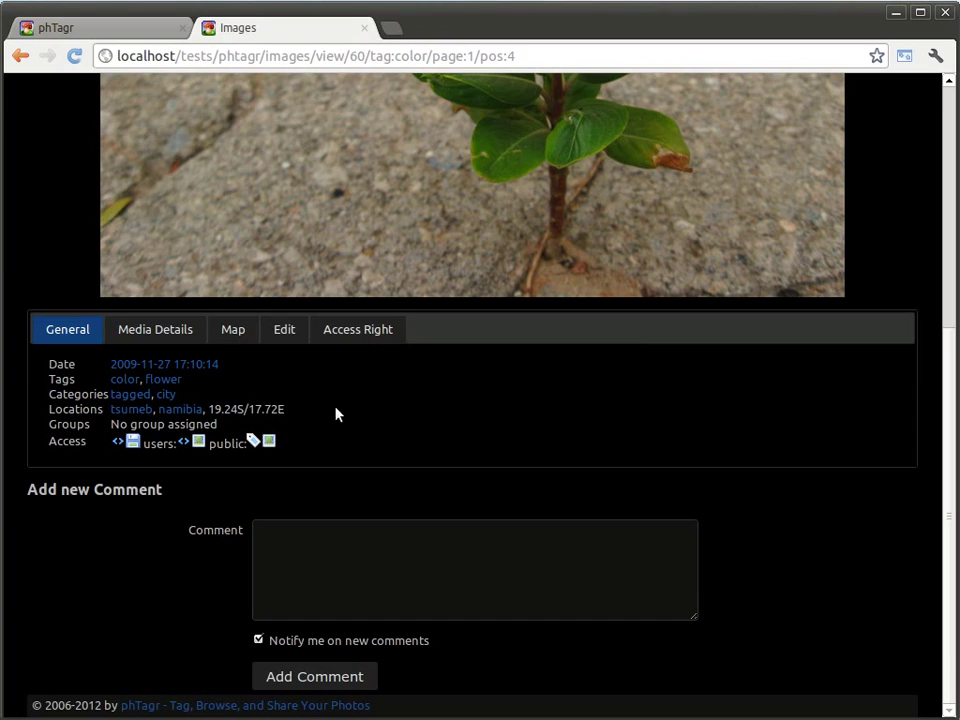
Show the flower photo's media details and location map, zooming out from Tsumeb to East Africa
left_click(150, 331)
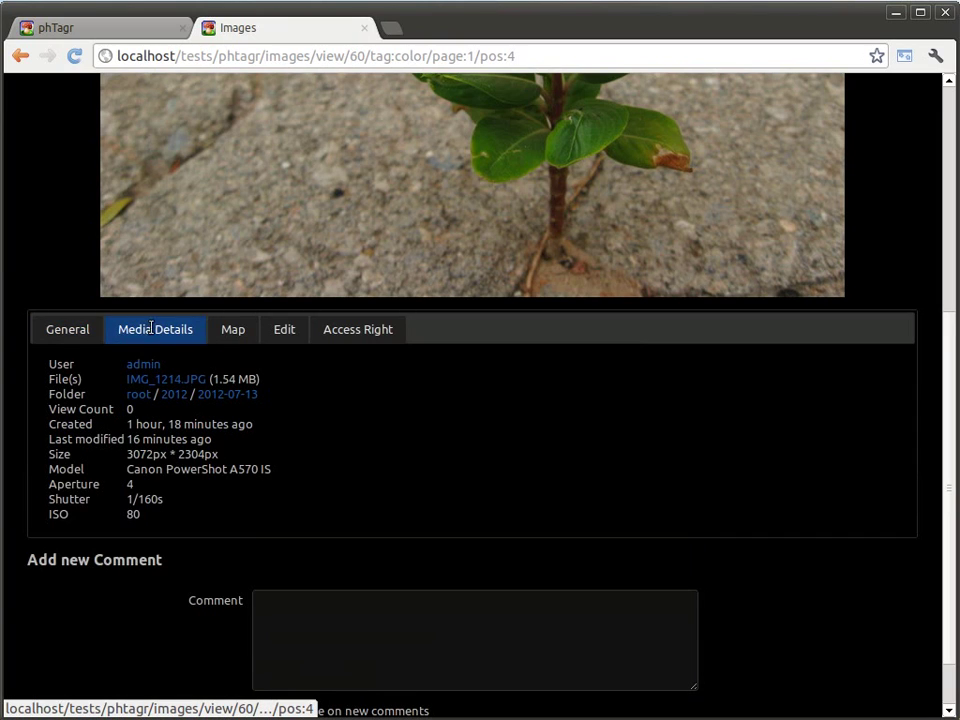
left_click(221, 332)
scroll(208, 407, "down", 3)
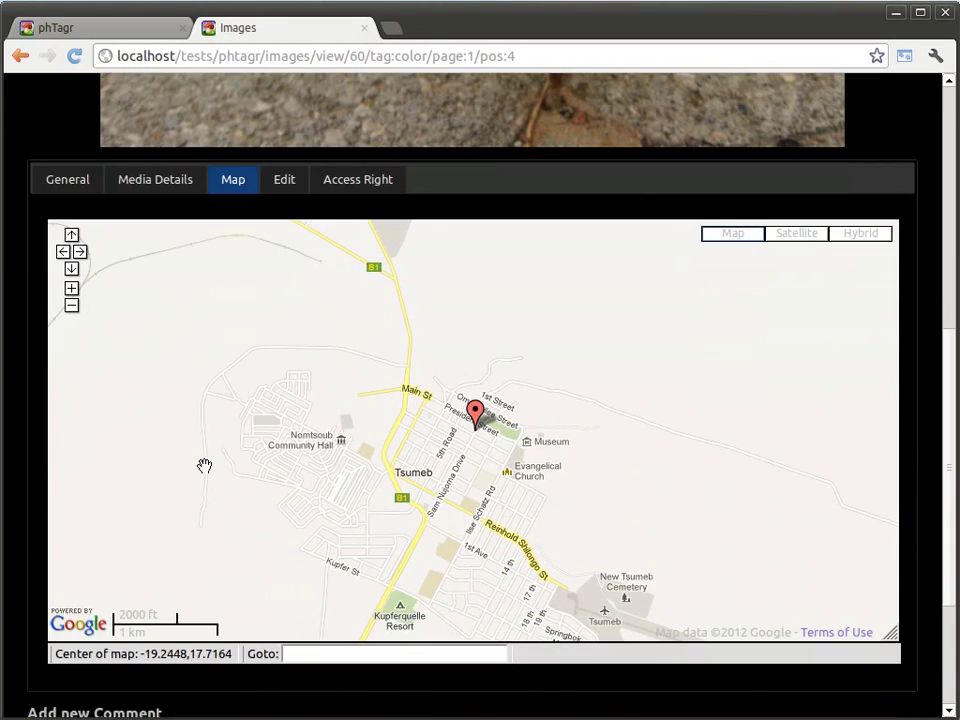
left_click(71, 305)
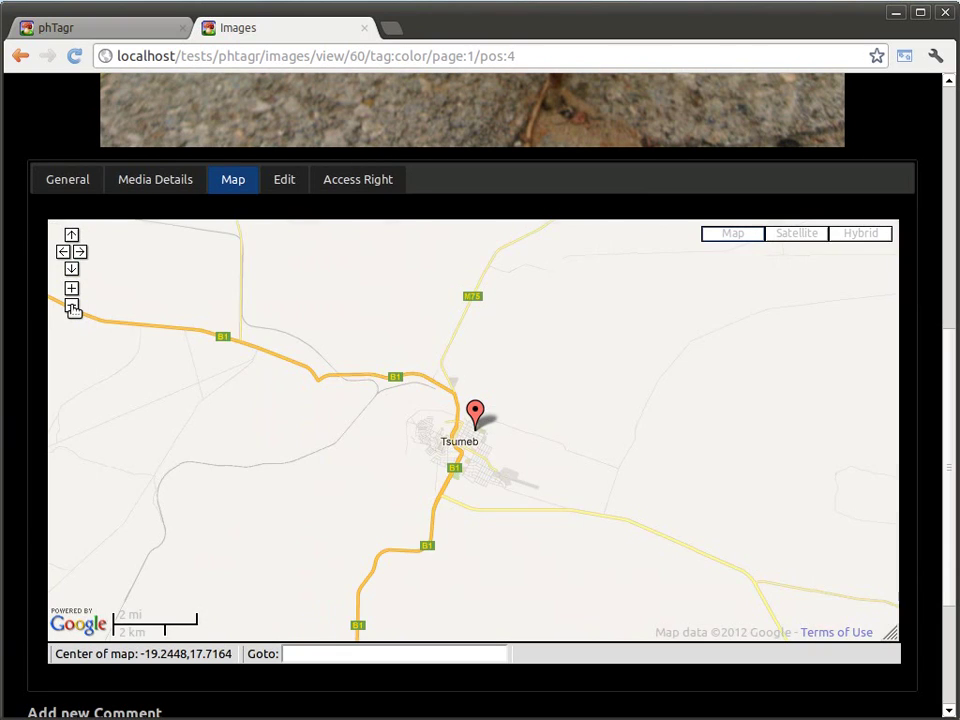
left_click(71, 306)
left_click(71, 306)
left_click(71, 306)
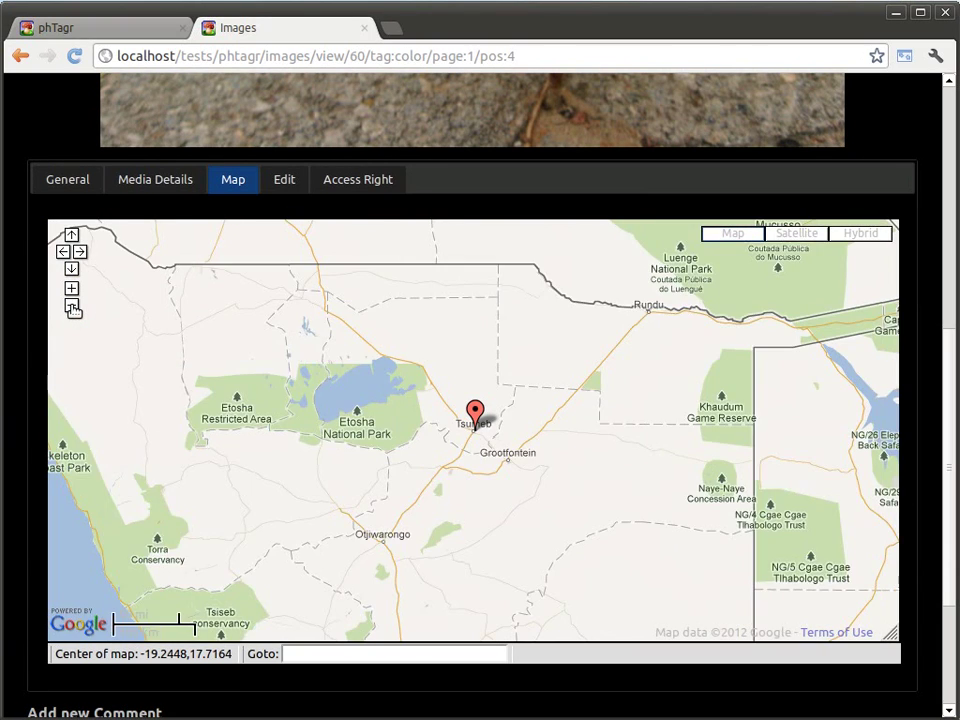
left_click(71, 306)
left_click(71, 306)
left_click(71, 306)
left_click(71, 306)
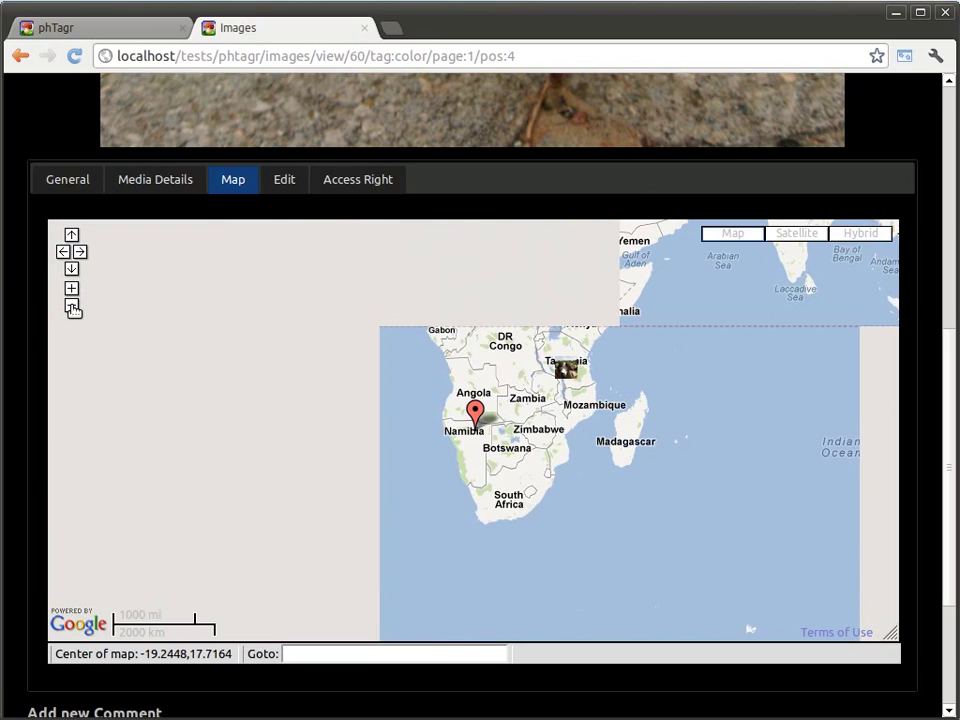
Pan the map over South Asia and open the balloon seller photo IMG_6823.JPG from its marker
left_click_drag(631, 236, 446, 451)
left_click_drag(683, 421, 411, 363)
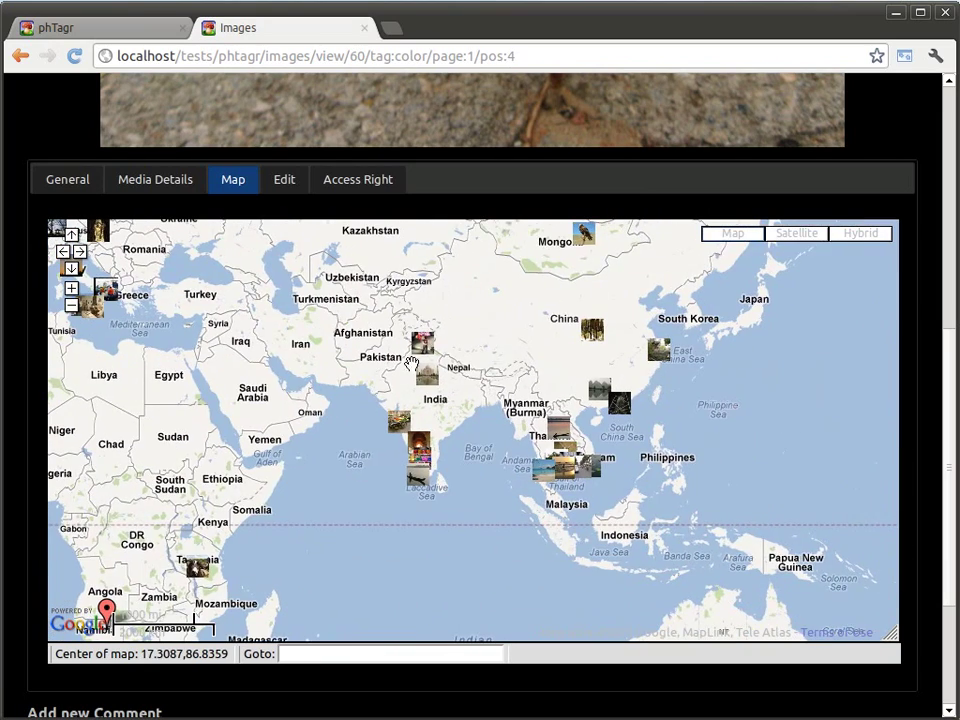
left_click(424, 345)
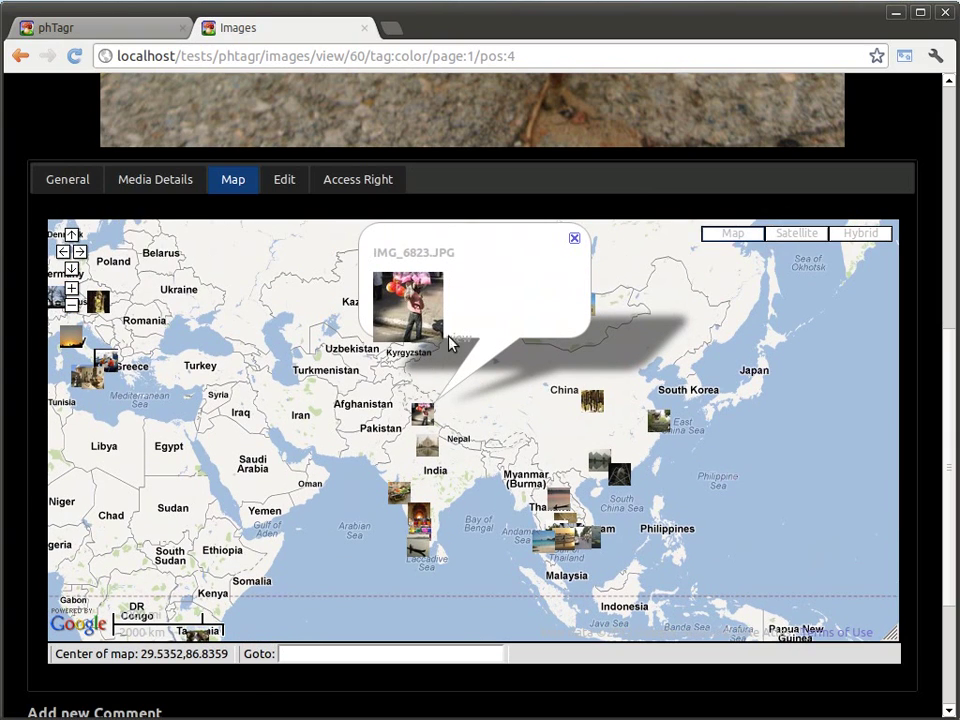
left_click(404, 310)
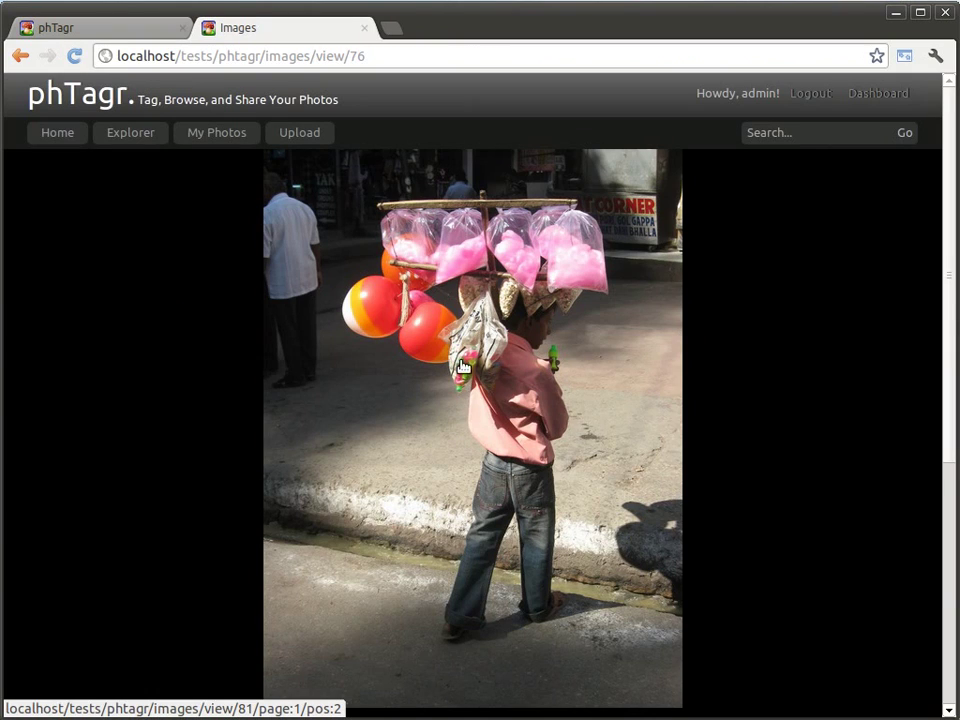
scroll(428, 387, "down", 5)
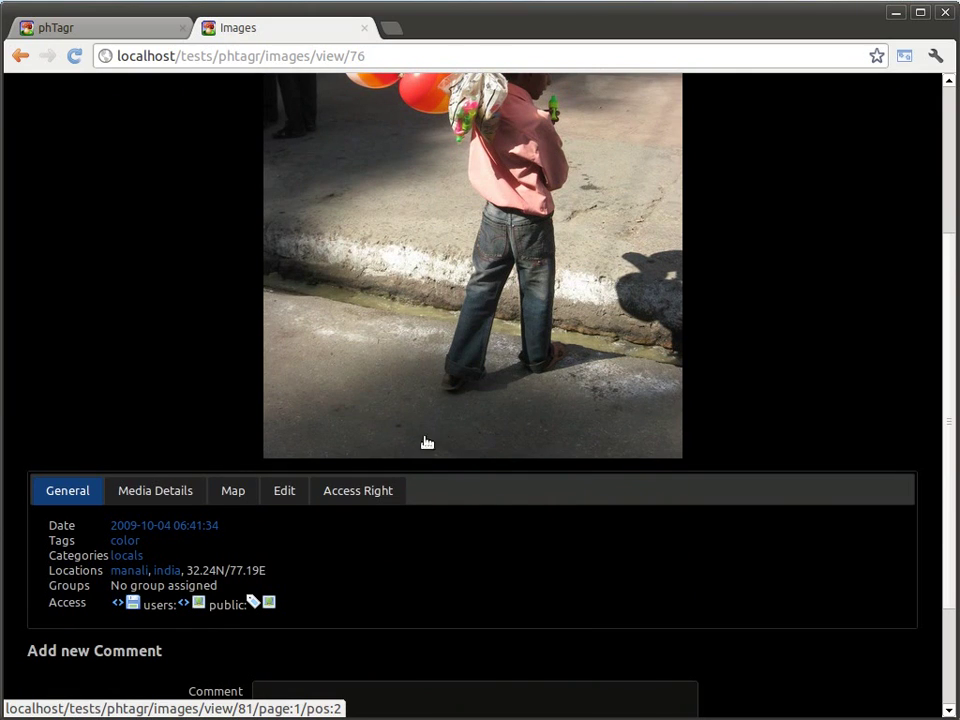
left_click(290, 491)
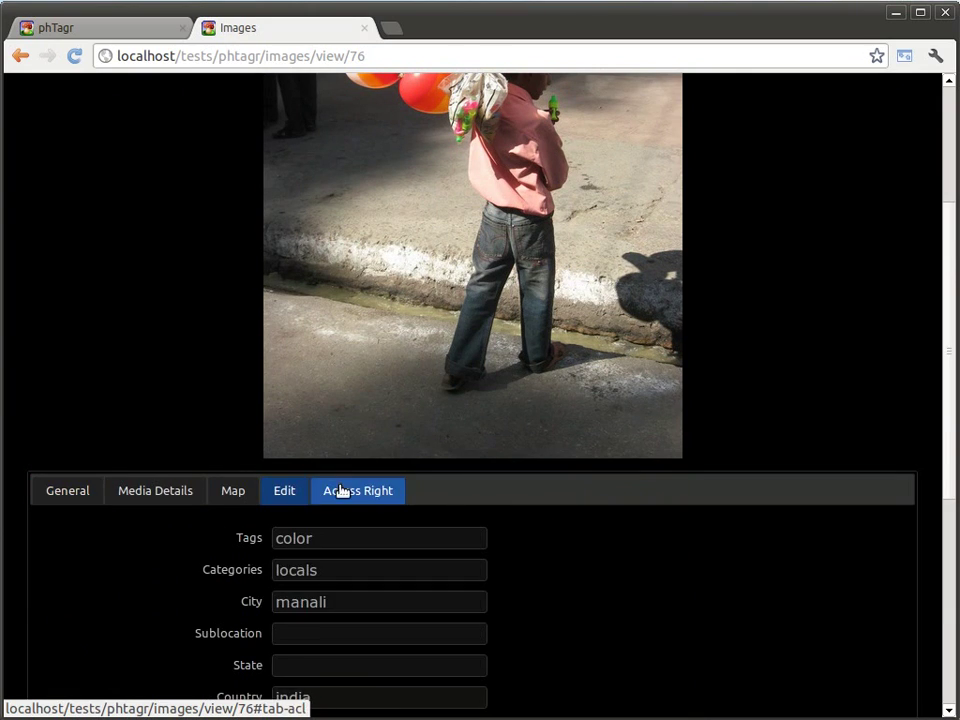
scroll(591, 540, "down", 5)
left_click(365, 247)
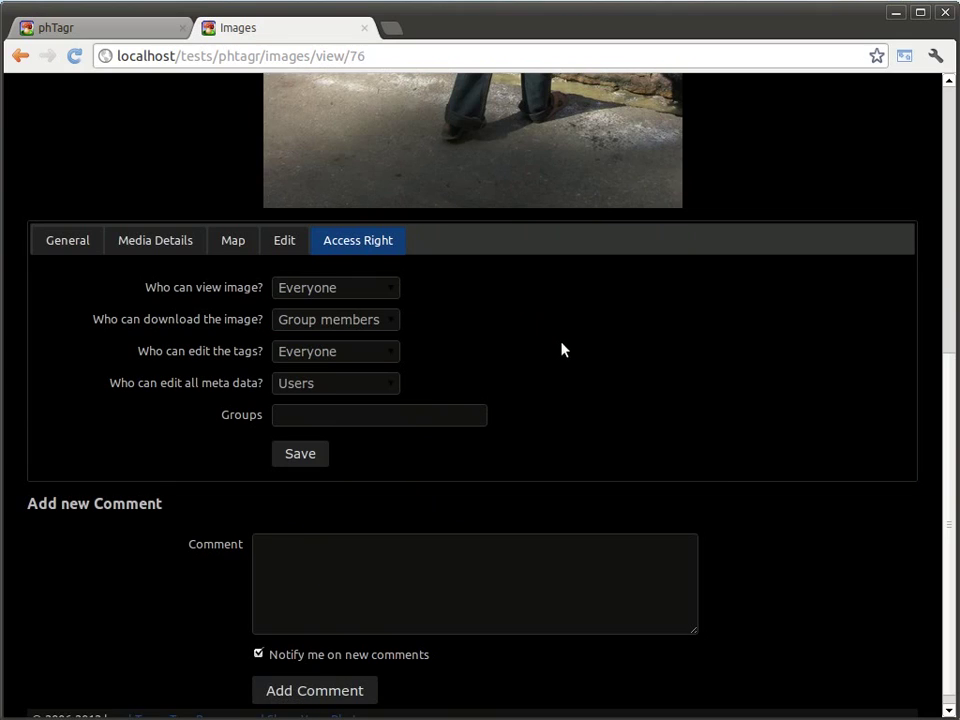
left_click(381, 287)
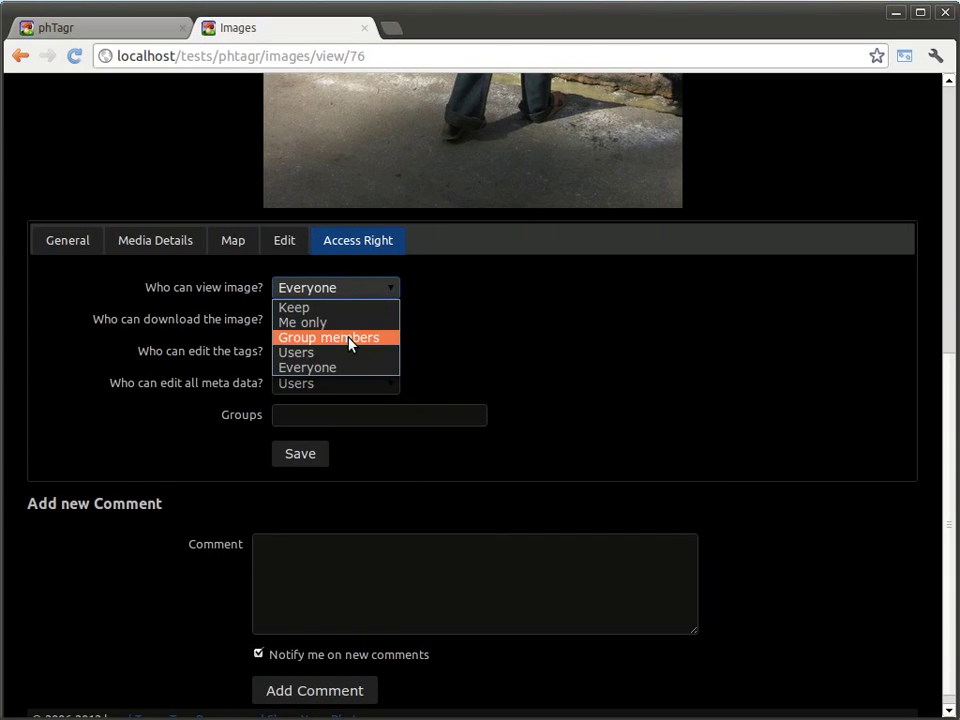
left_click(358, 246)
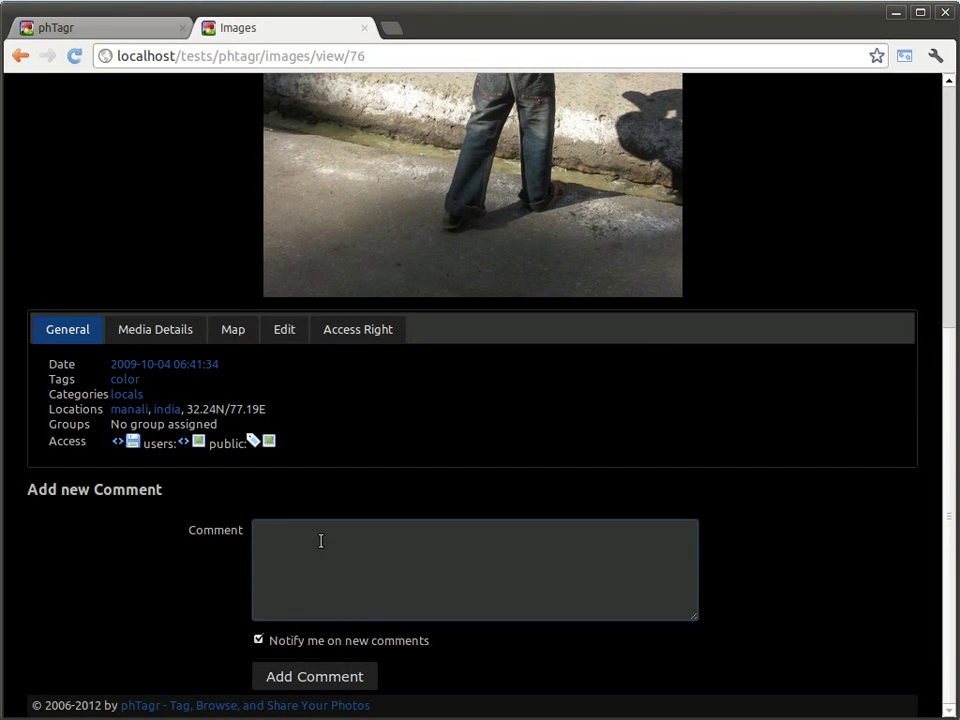
Post the comment 'Awsome picture!' on the balloon seller photo
type("Awsome picture!")
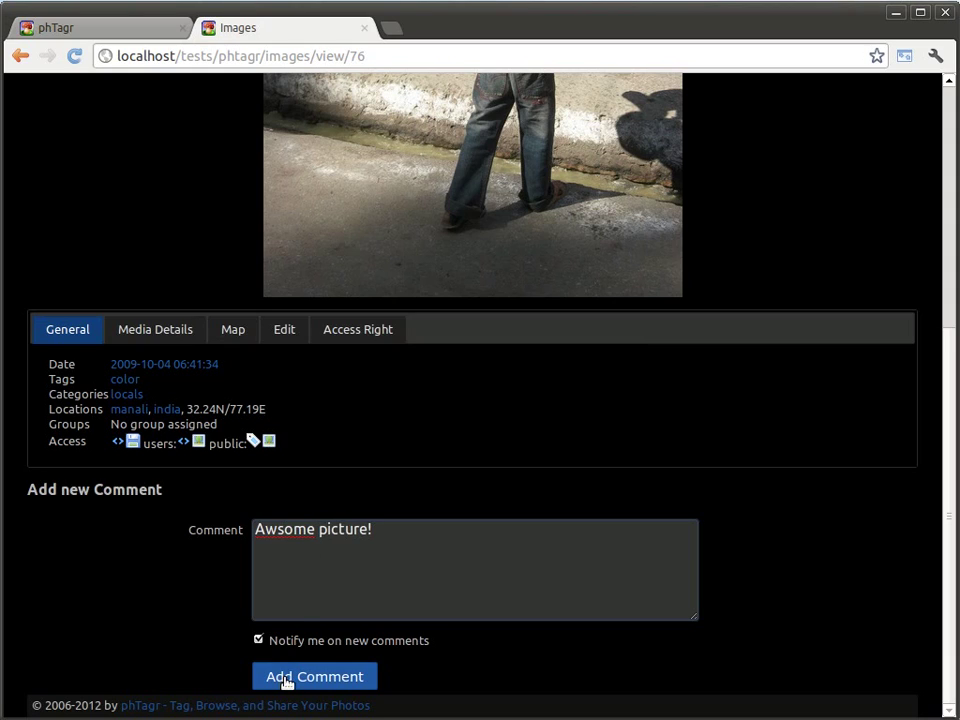
left_click(287, 679)
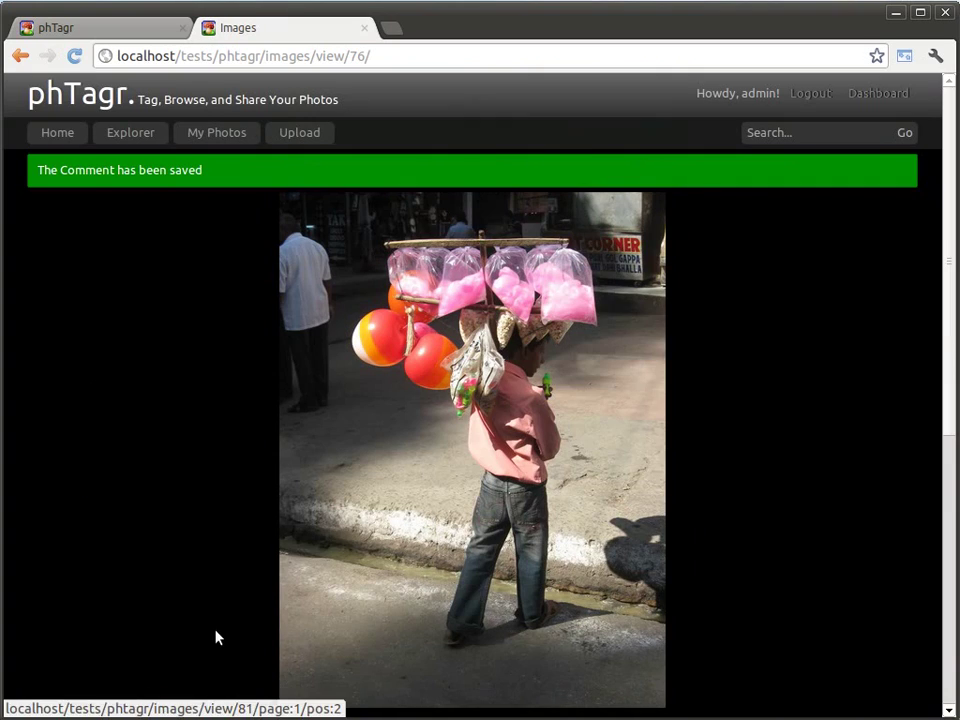
Go to the Home page to see 'Awsome picture!' listed under Recent Comments
left_click(70, 134)
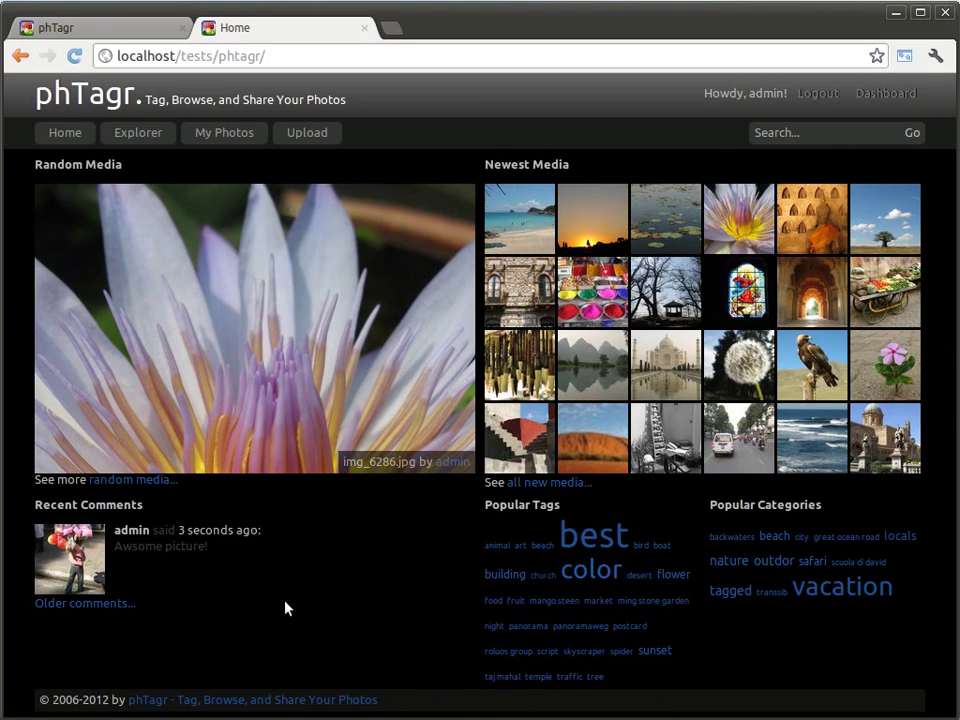